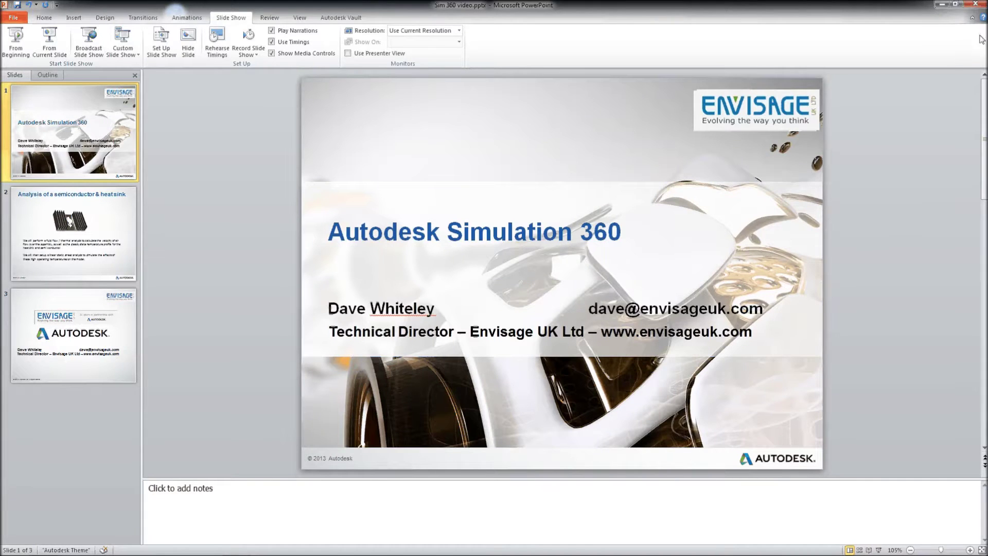
Minimize the Autodesk Simulation 360 PowerPoint presentation to reveal the Sim 360 2014 desktop shortcuts
left_click(942, 4)
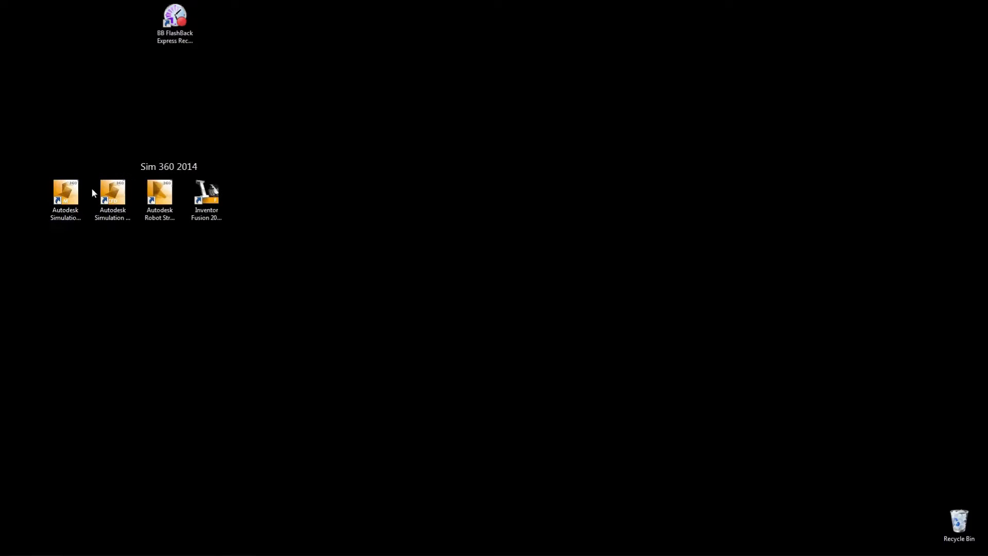
left_click(65, 195)
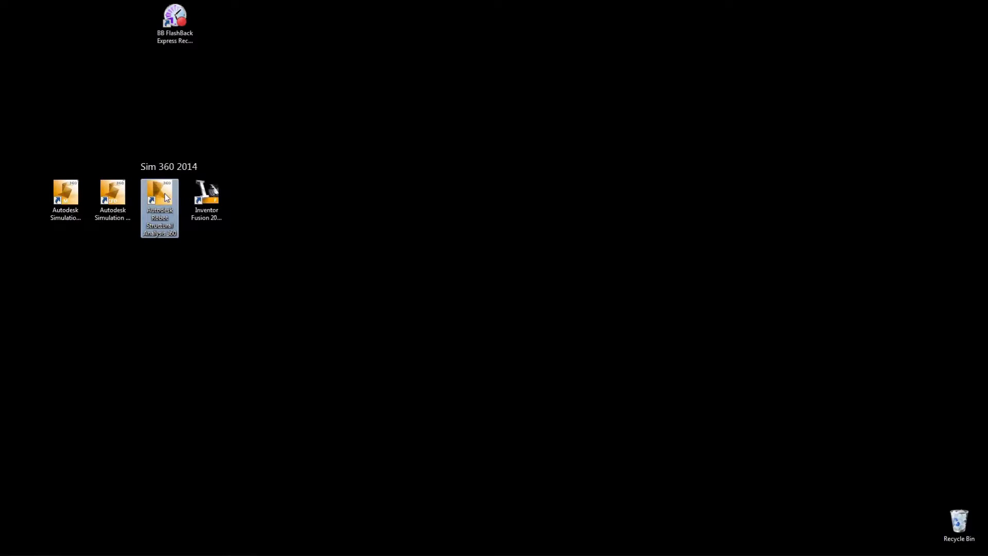
left_click(209, 197)
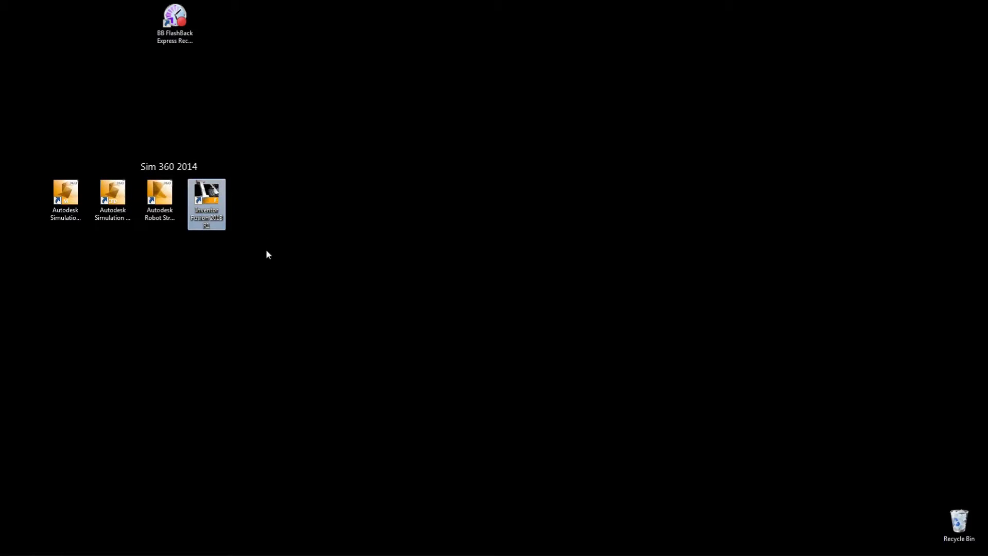
left_click(230, 256)
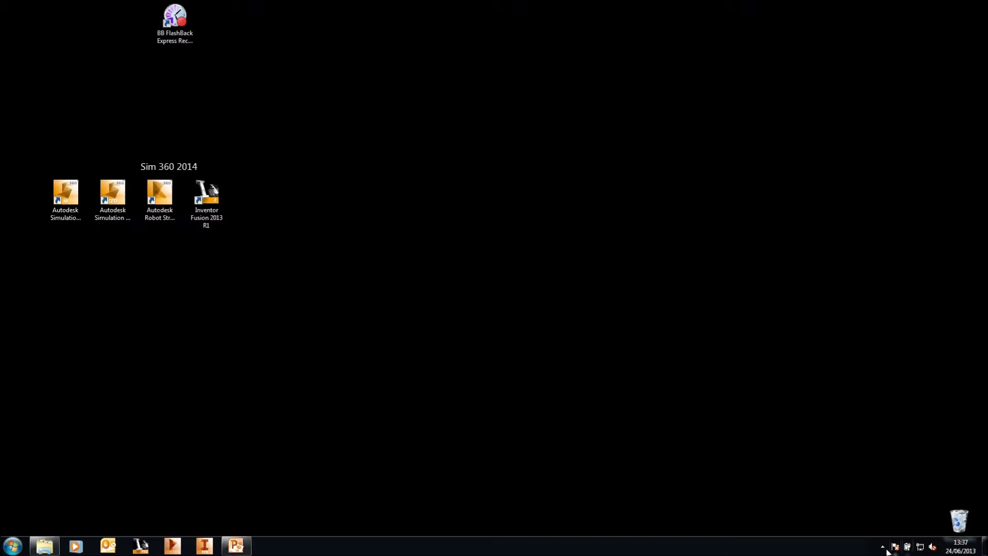
left_click(883, 548)
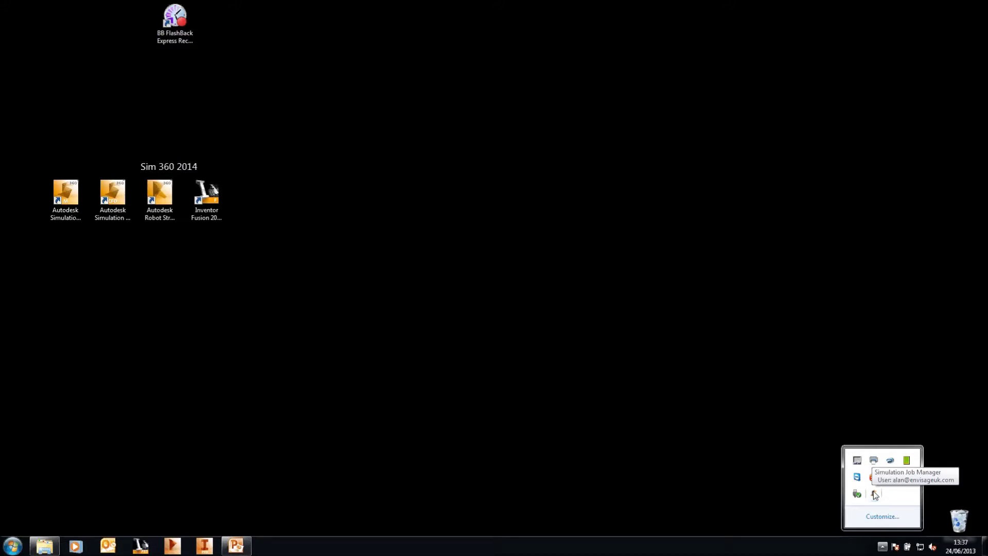
left_click(875, 495)
left_click_drag(554, 45, 724, 35)
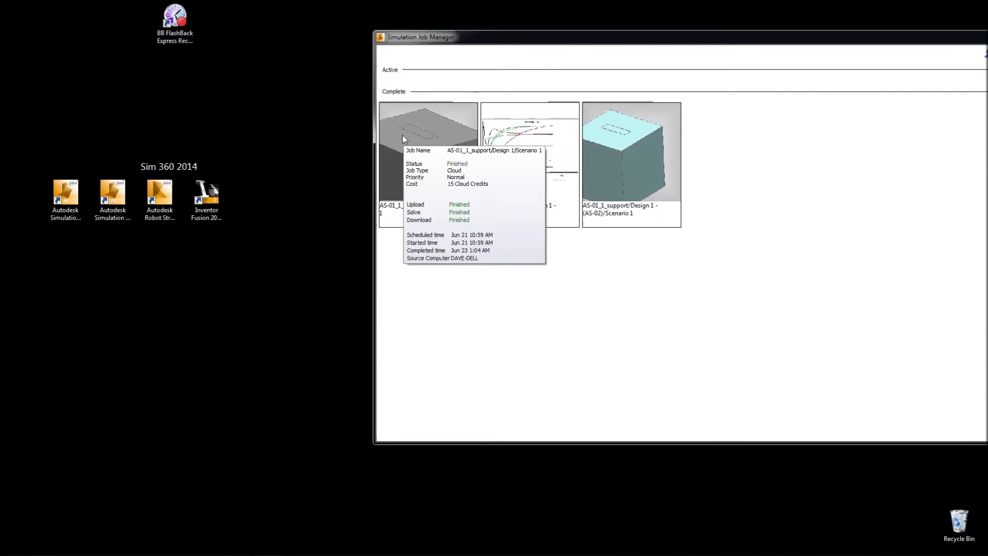
mouse_move(409, 140)
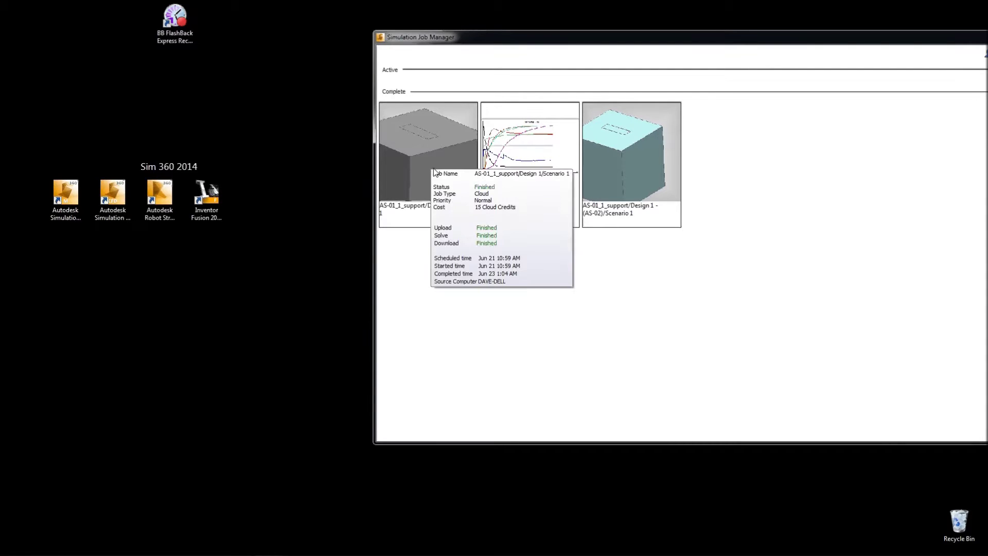
mouse_move(420, 167)
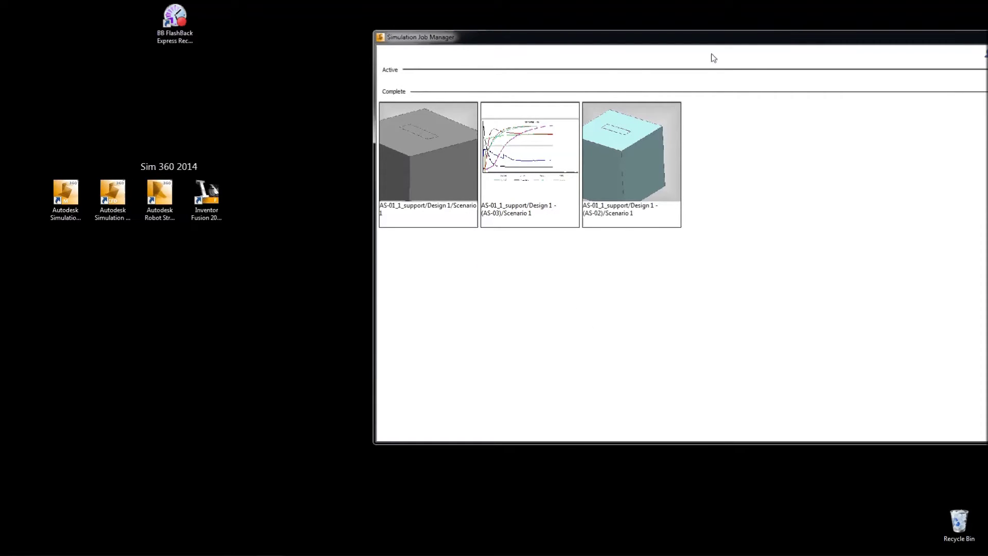
left_click_drag(755, 40, 650, 60)
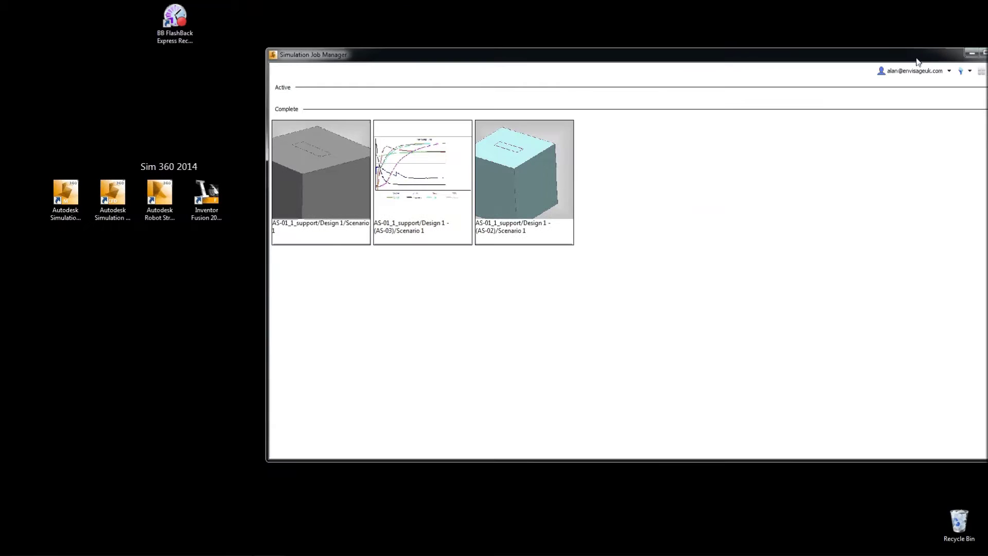
left_click_drag(917, 62, 870, 68)
left_click(206, 210)
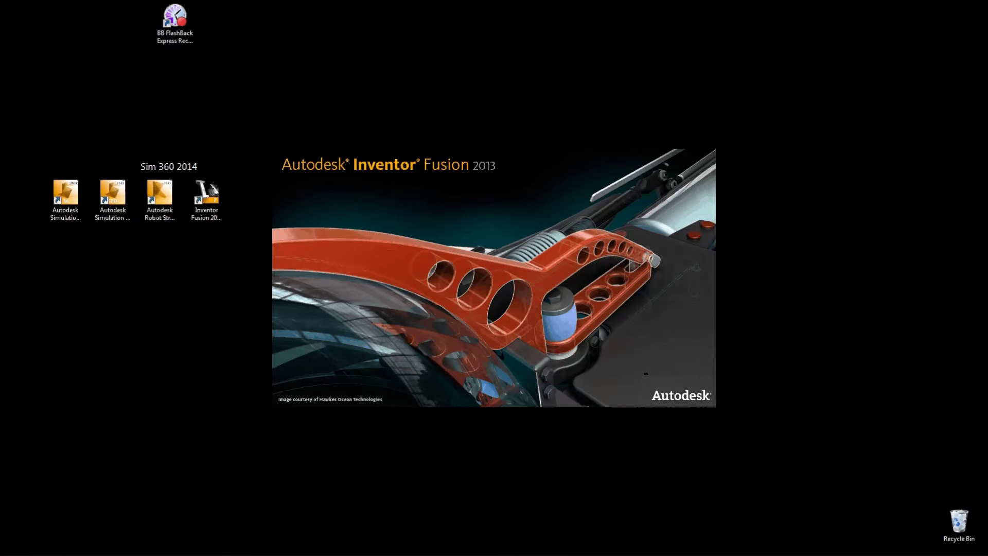
Start Inventor Fusion 2013, dismiss the Welcome screen and maximize the empty Document1 window
left_click(236, 546)
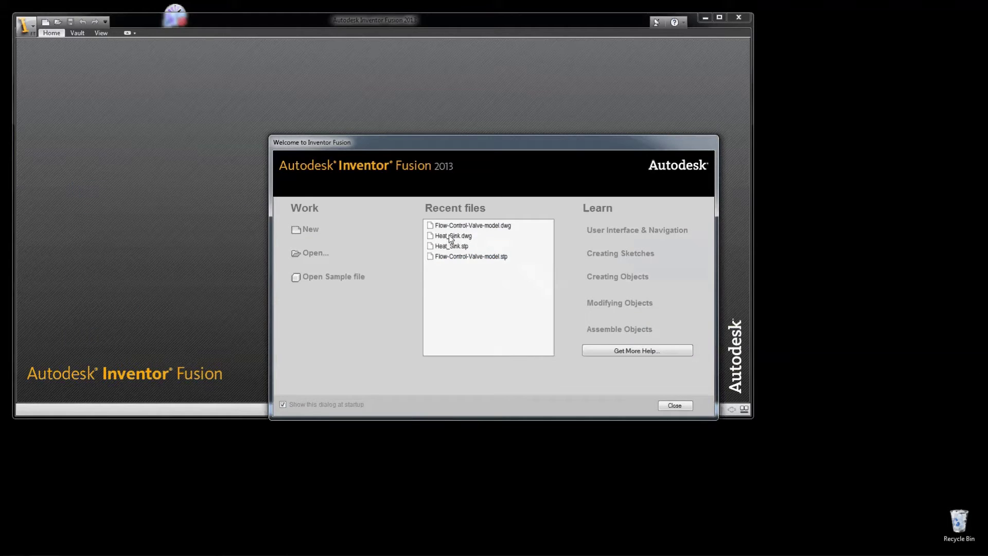
left_click(451, 237)
left_click(673, 406)
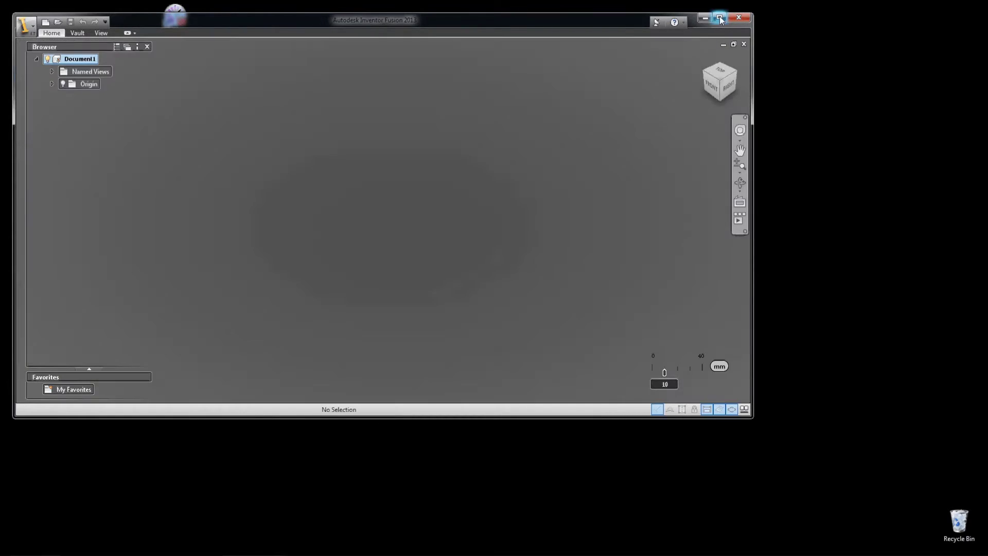
left_click(720, 19)
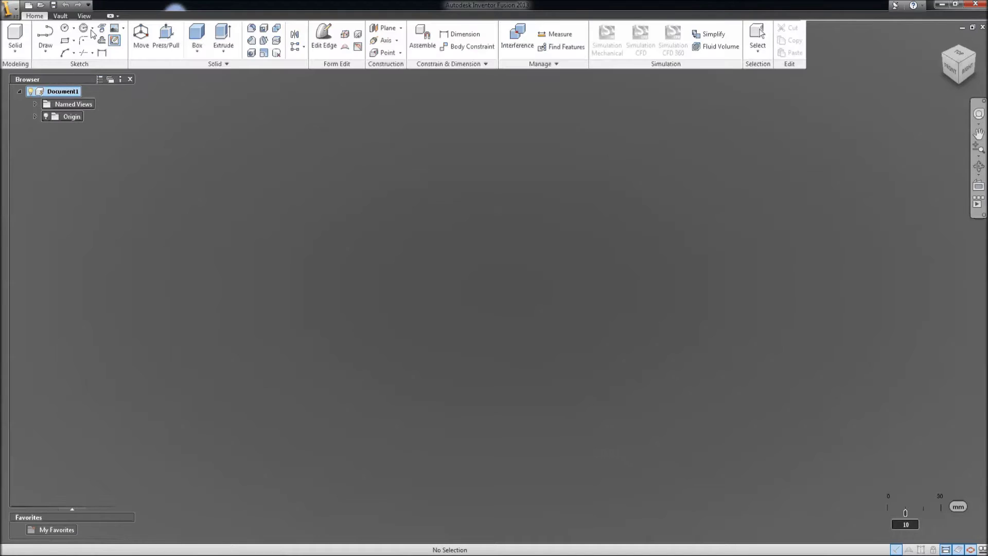
Open Heat_Sink.dwg from Recent Documents and view it from an isometric corner
left_click(13, 9)
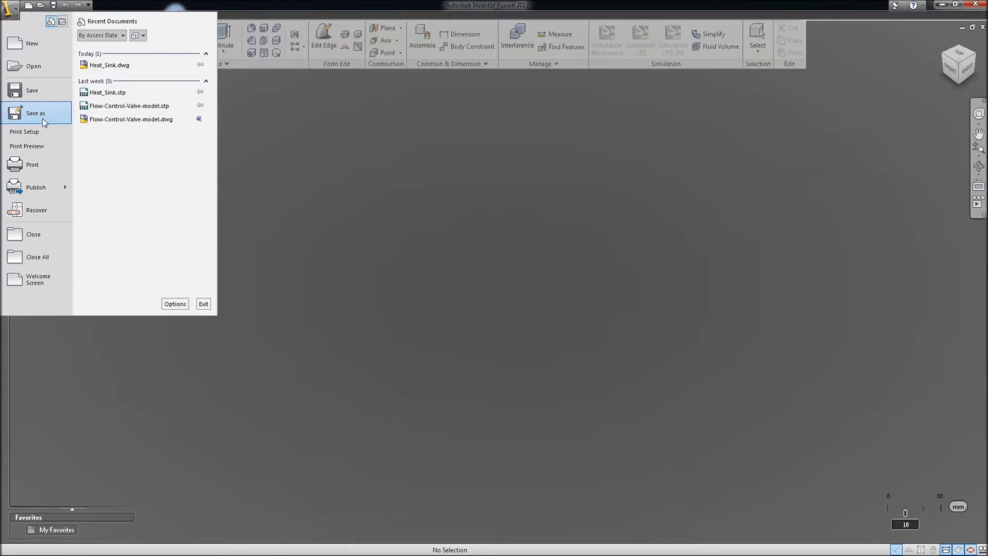
left_click(479, 306)
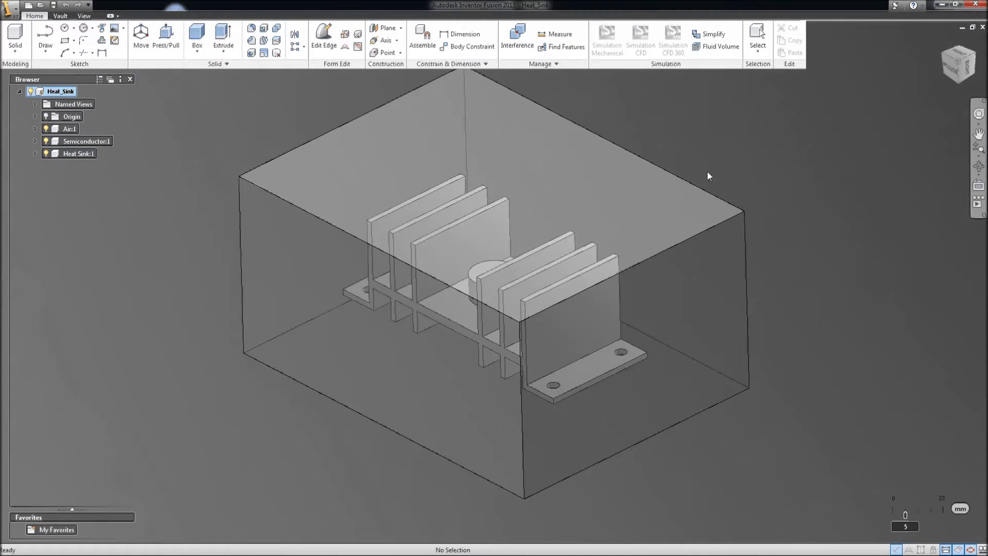
left_click(953, 63)
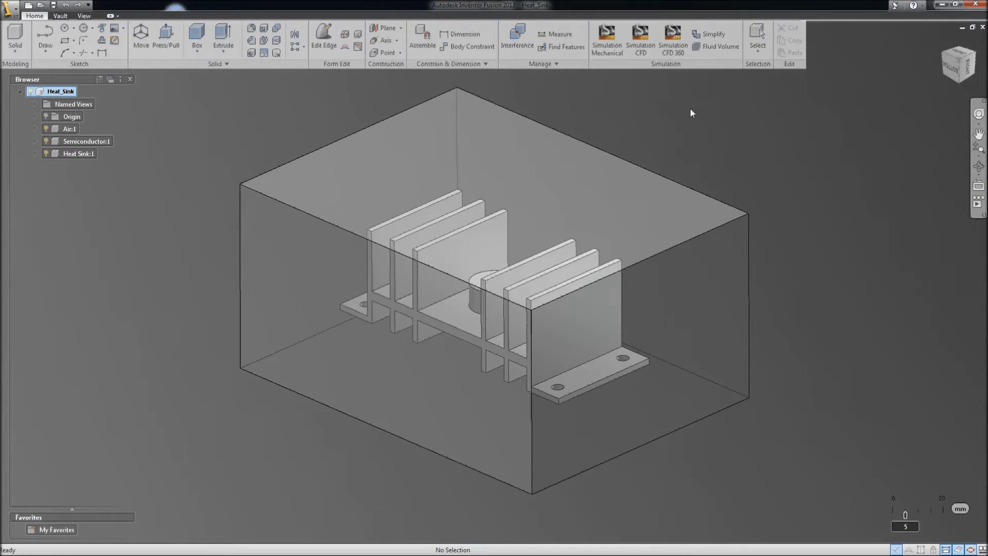
middle_click_drag(649, 114, 638, 118)
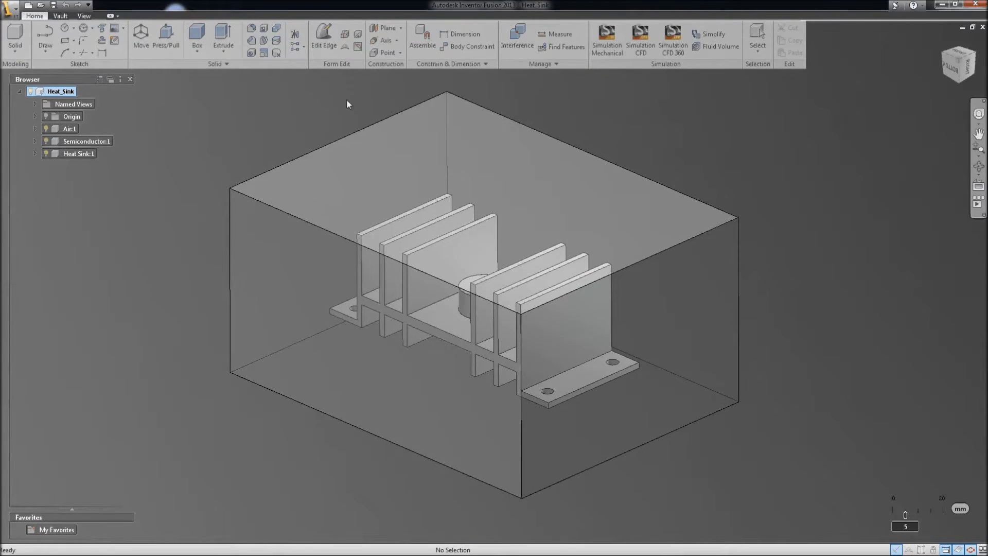
Send Heat_Sink from the Home ribbon to Simulation CFD 360 as Design 1, Scenario 1
left_click(674, 43)
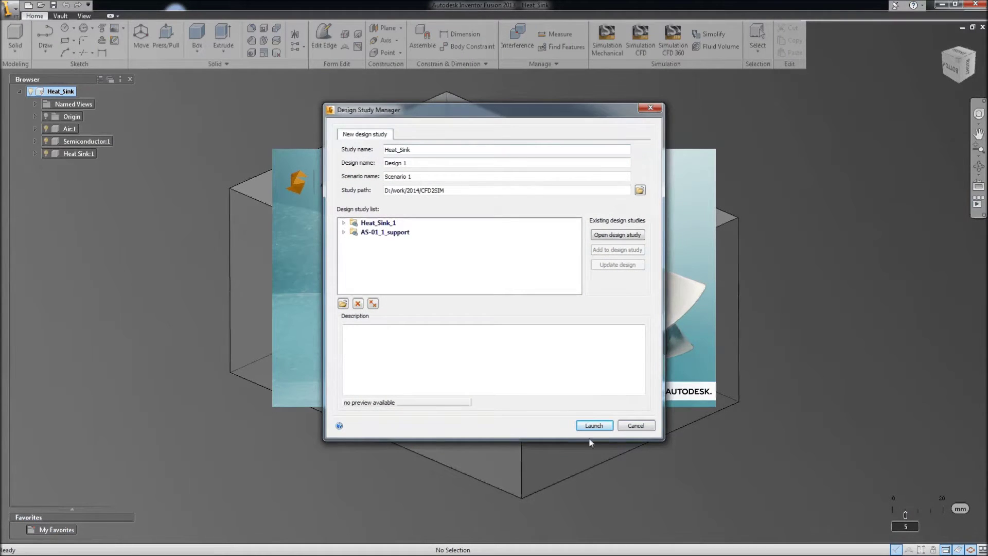
left_click(595, 426)
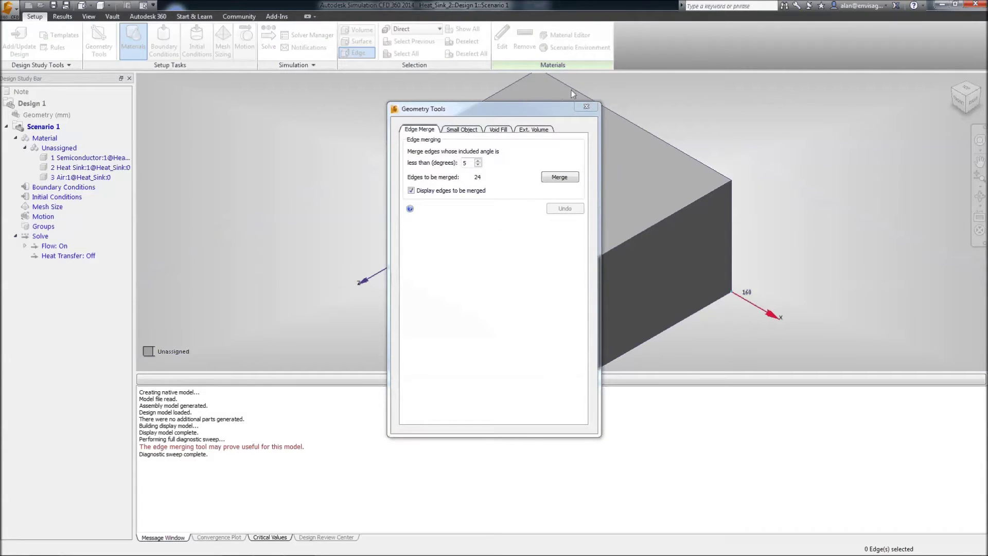
Close the edge-merge tools and output messages, then hide the air block to expose the heat sink
left_click(586, 107)
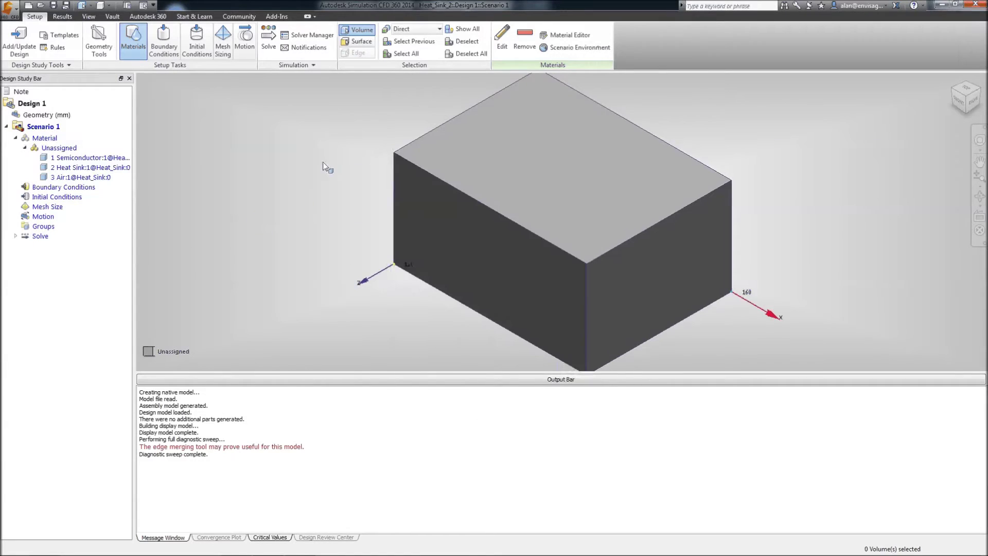
left_click(462, 382)
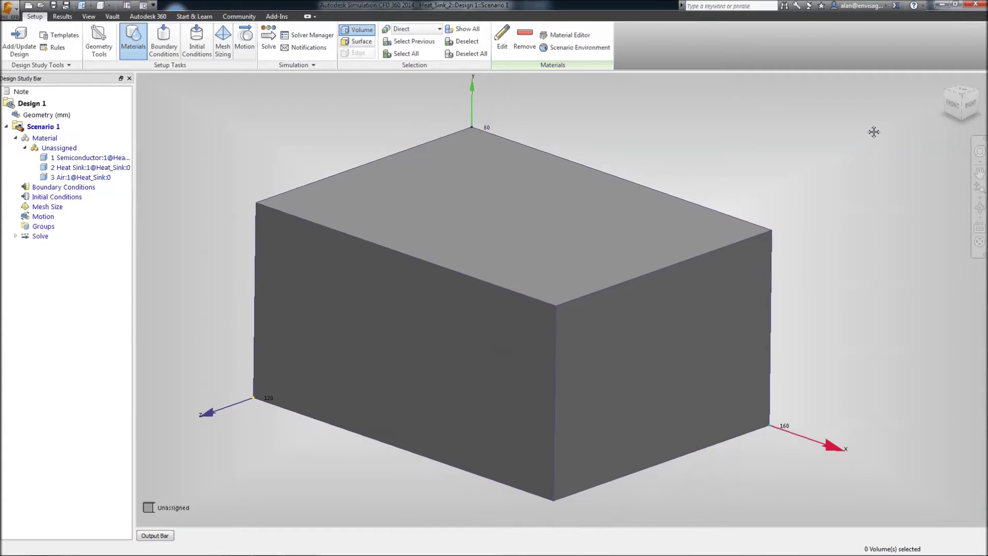
right_click(337, 185)
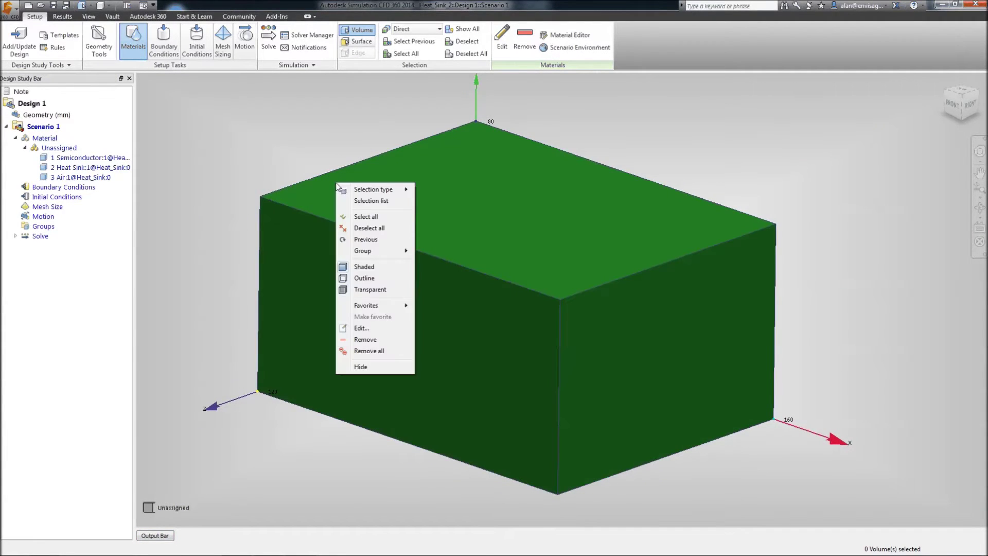
left_click(360, 365)
middle_click_drag(589, 206, 603, 170)
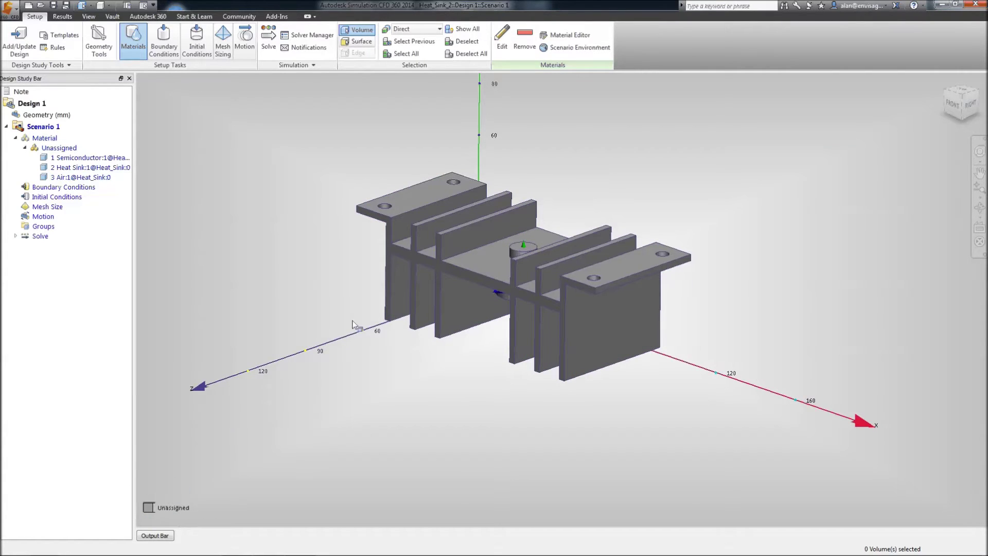
Assign solid Aluminum Alloy (6061) to both the heat sink and semiconductor volumes
left_click(426, 193)
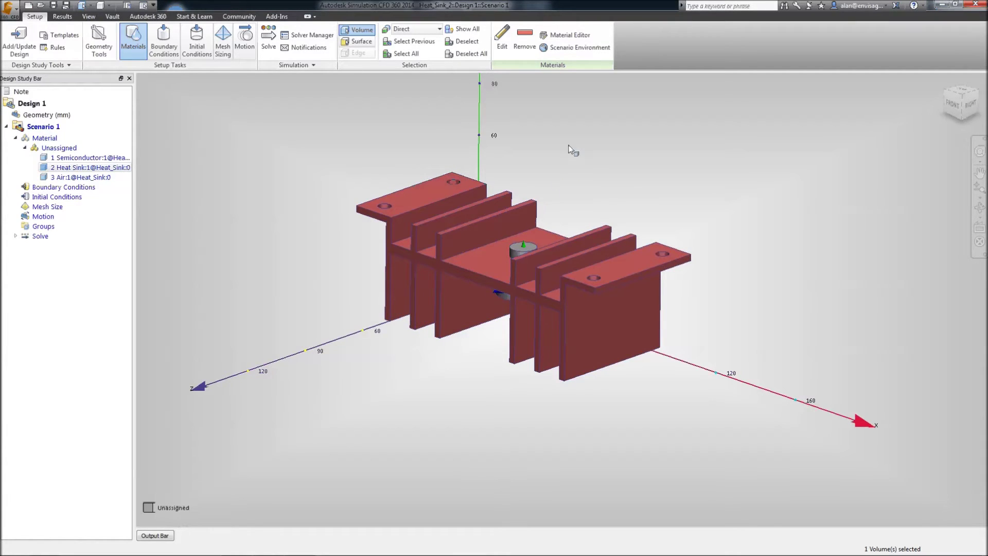
left_click(526, 247)
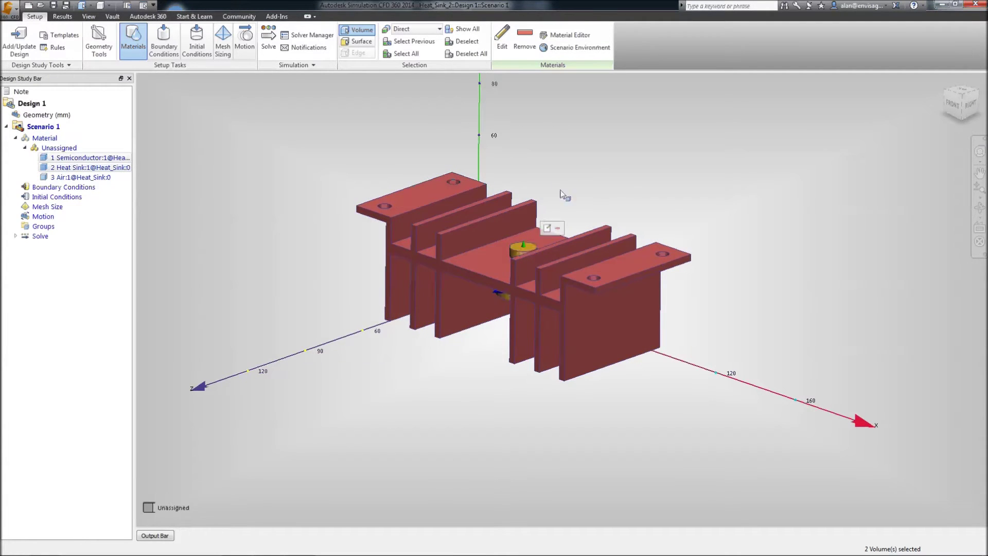
right_click(586, 143)
left_click(613, 250)
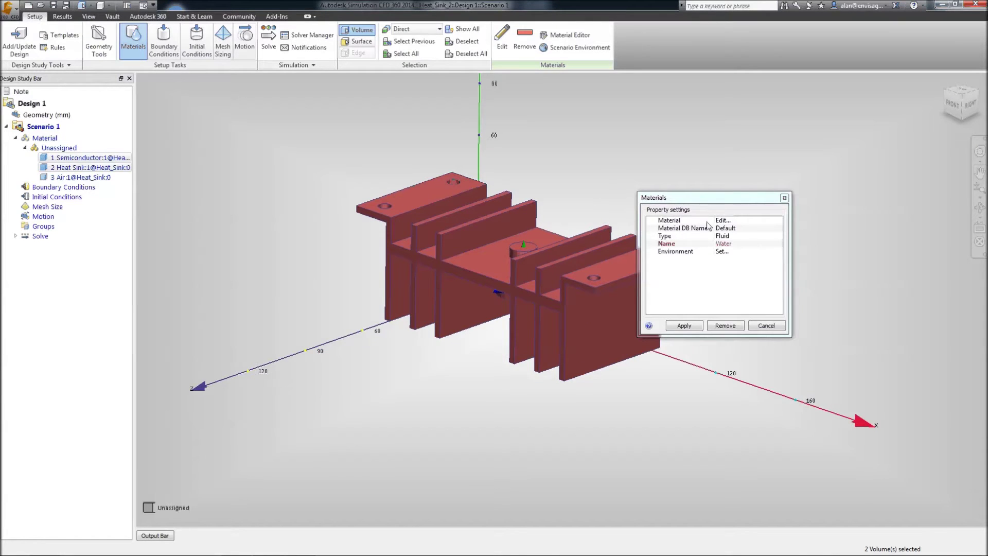
left_click(723, 237)
left_click(729, 254)
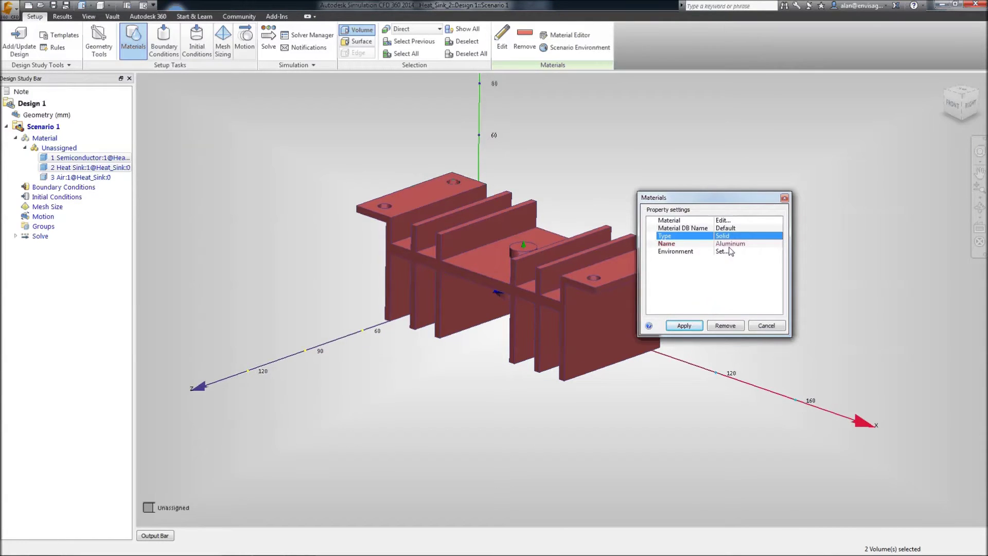
left_click(731, 243)
left_click(747, 262)
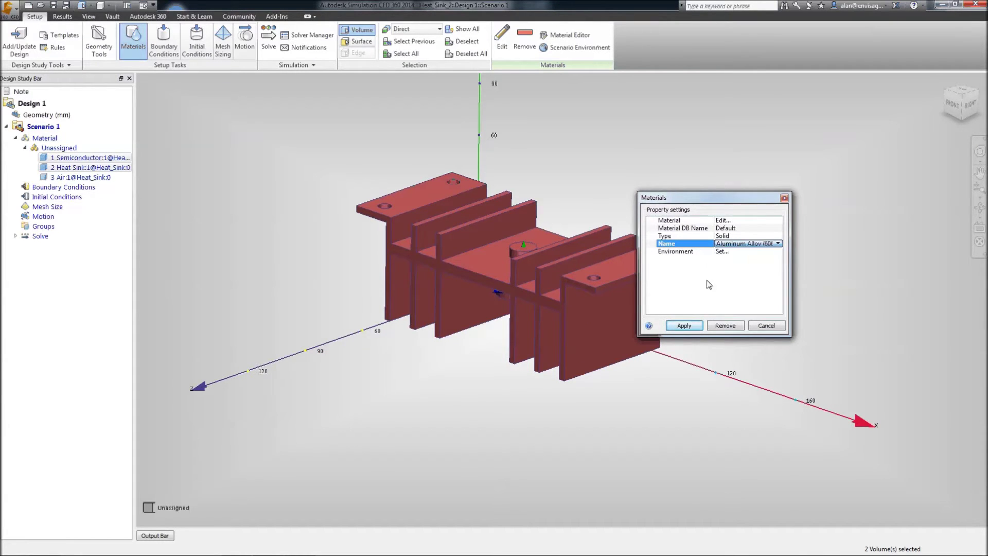
left_click(685, 327)
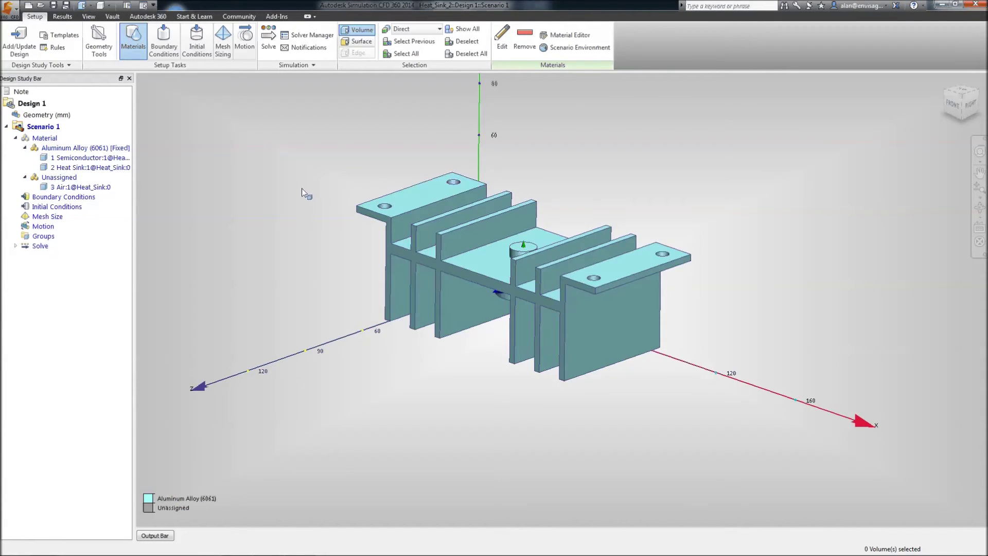
right_click(248, 161)
Show all volumes again and assign Air as the enclosing box's material
left_click(281, 273)
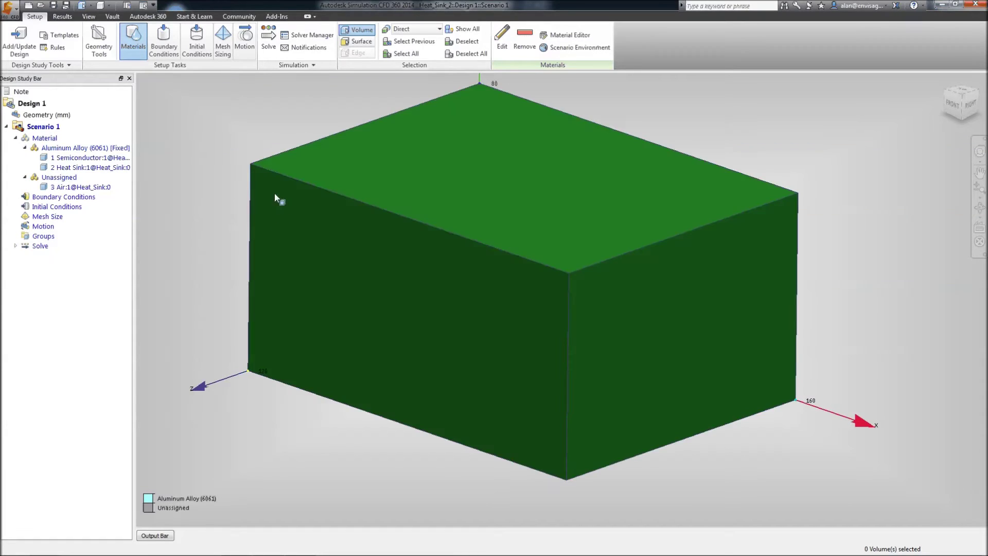
left_click(280, 160)
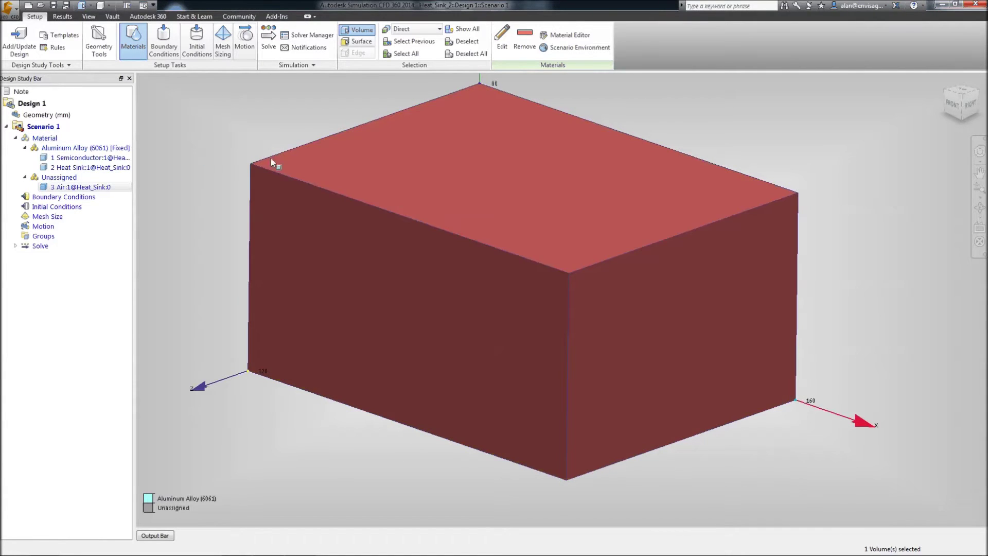
right_click(294, 153)
left_click(322, 306)
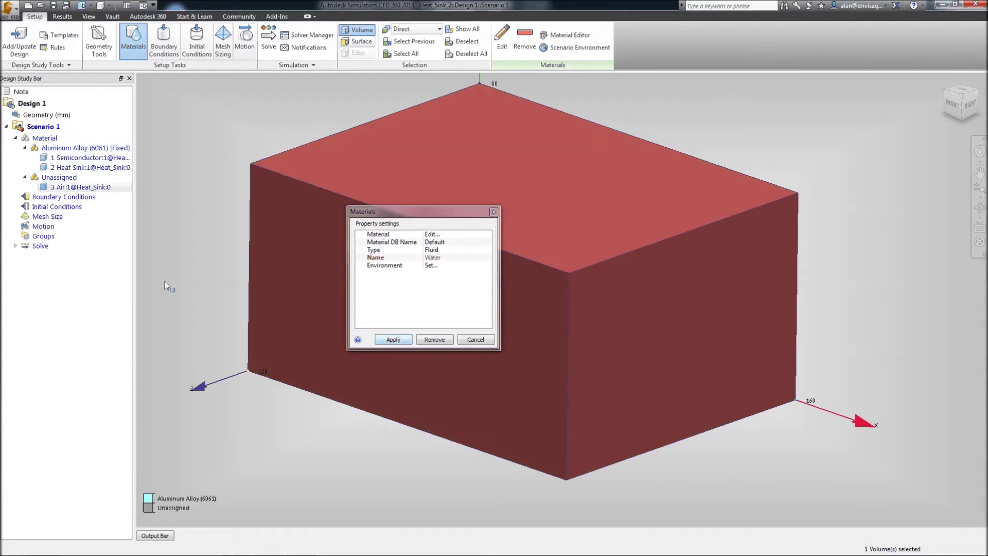
left_click(439, 263)
left_click(433, 273)
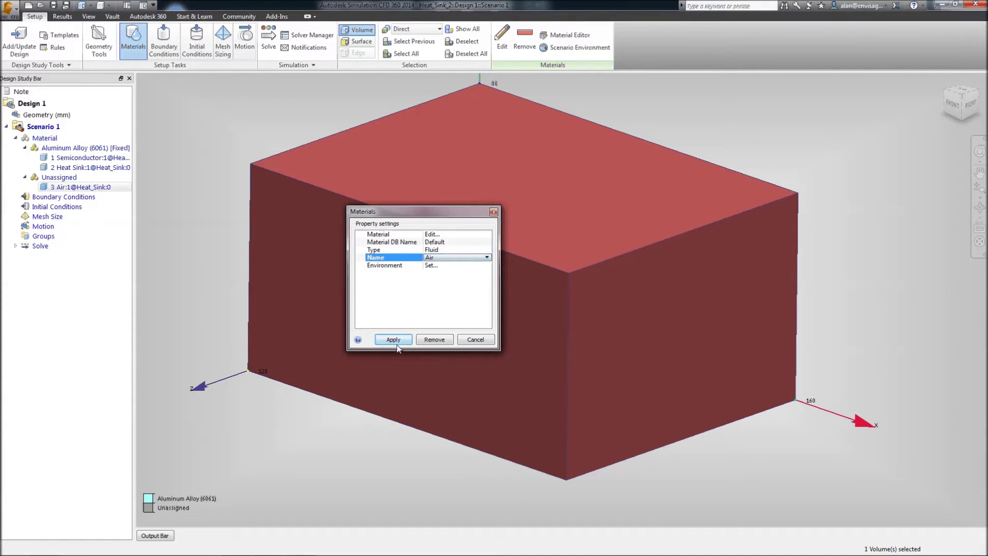
left_click(394, 340)
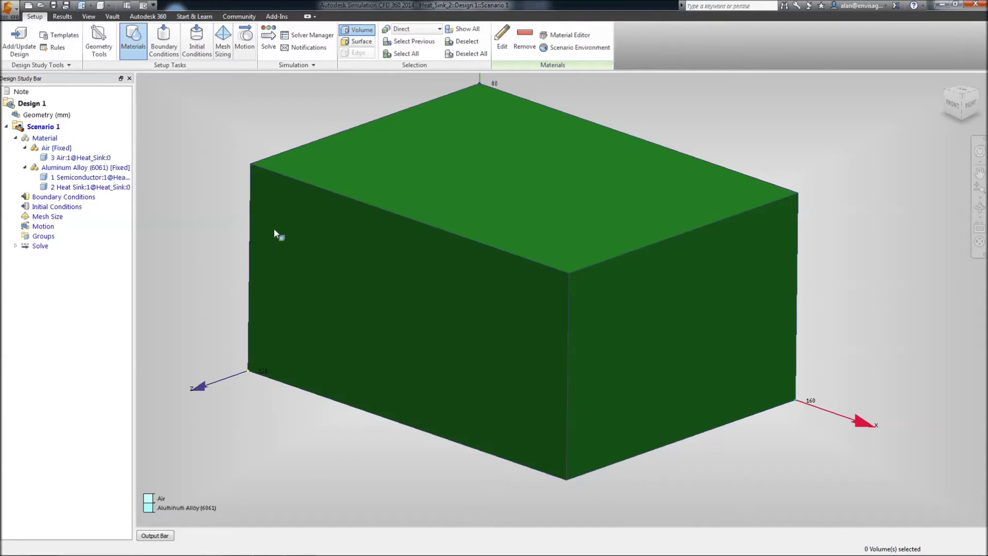
Hide the air box to reveal the heat sink and begin Boundary Conditions setup
right_click(274, 228)
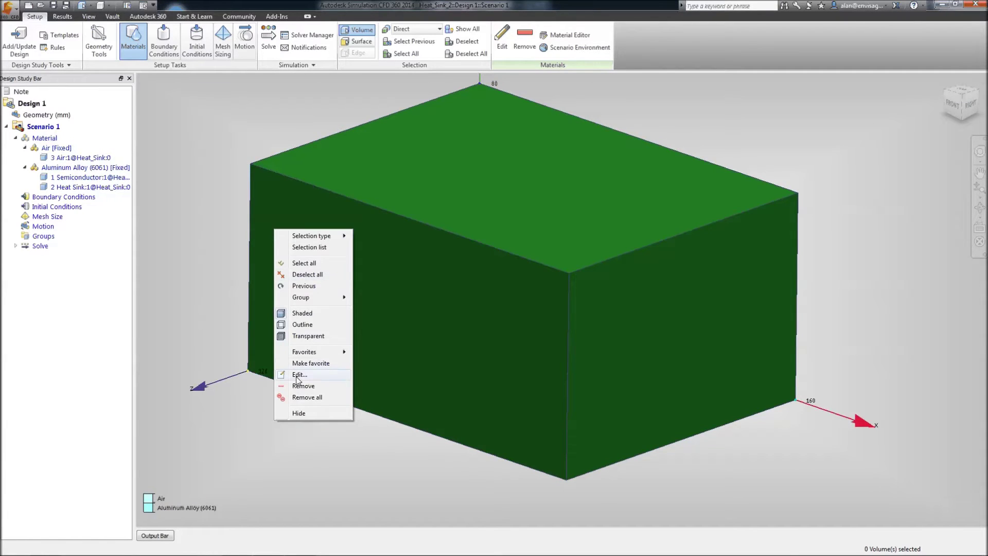
left_click(287, 410)
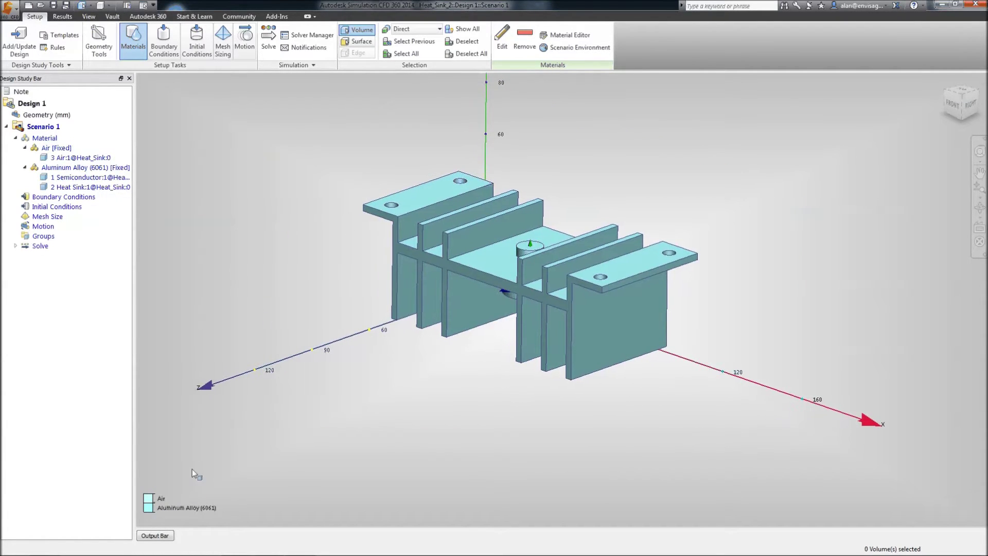
scroll(598, 150, "up", 2)
middle_click_drag(602, 150, 636, 164)
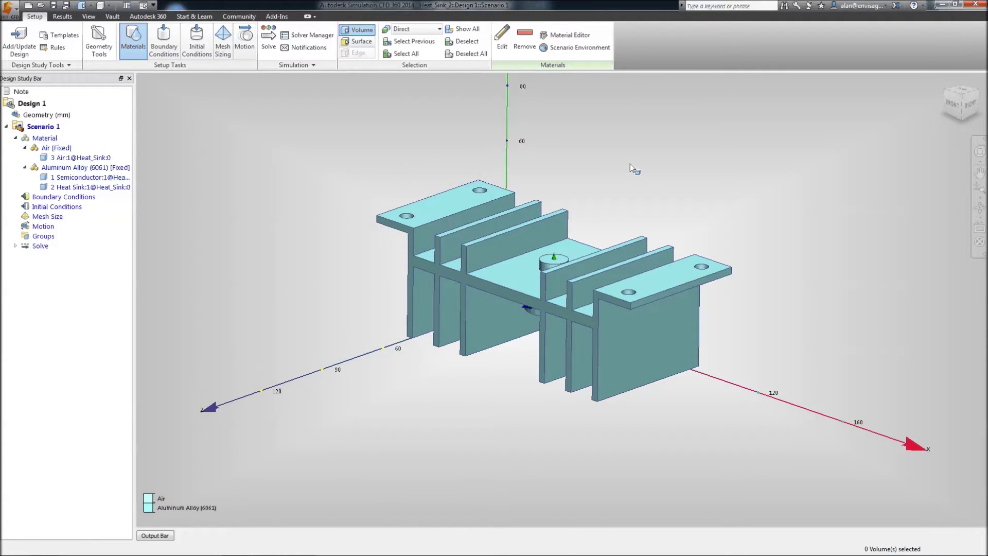
left_click(163, 40)
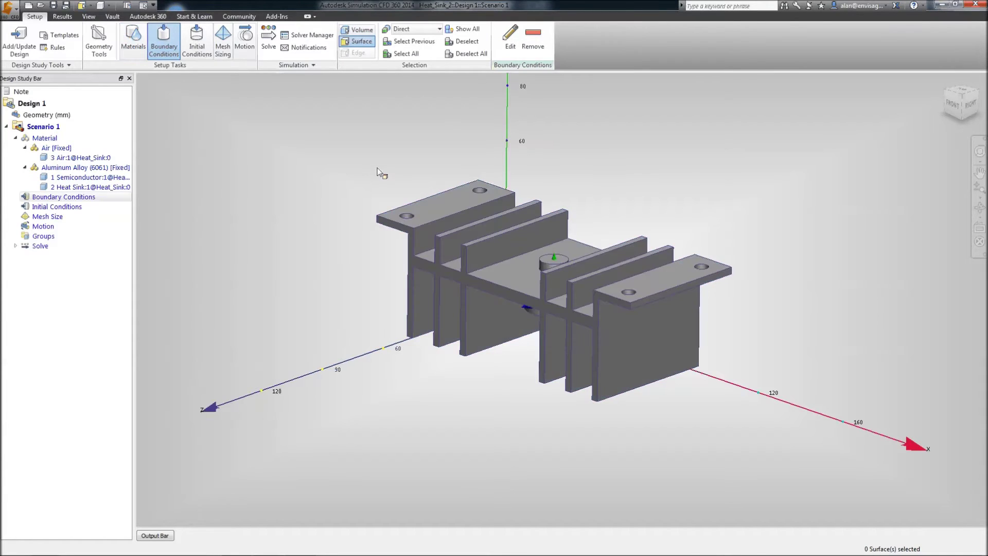
Apply a 15 W Total Heat Generation load to the semiconductor cylinder volume
middle_click_drag(606, 183, 569, 176)
left_click_drag(960, 106, 958, 117)
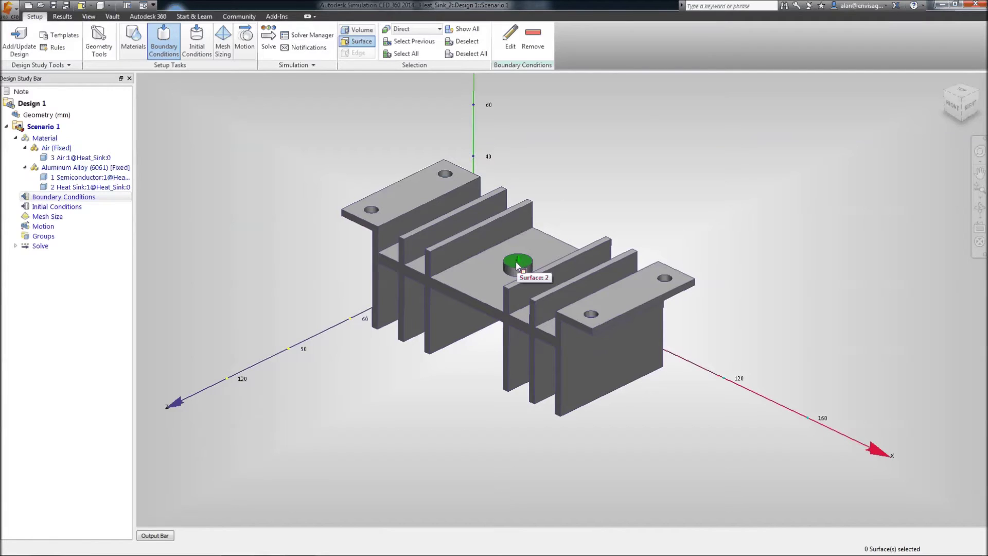
left_click(353, 32)
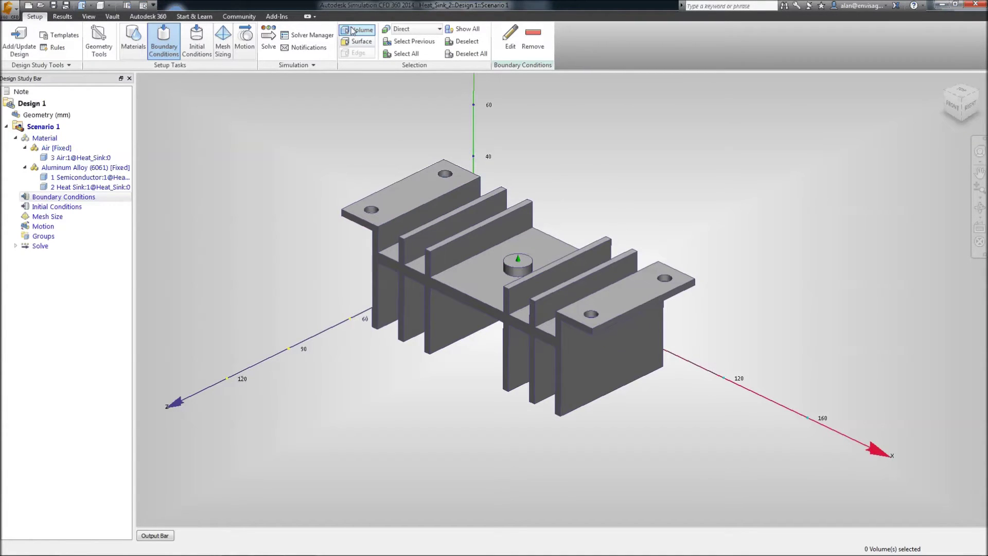
left_click(528, 265)
left_click_drag(702, 302, 718, 159)
left_click(695, 212)
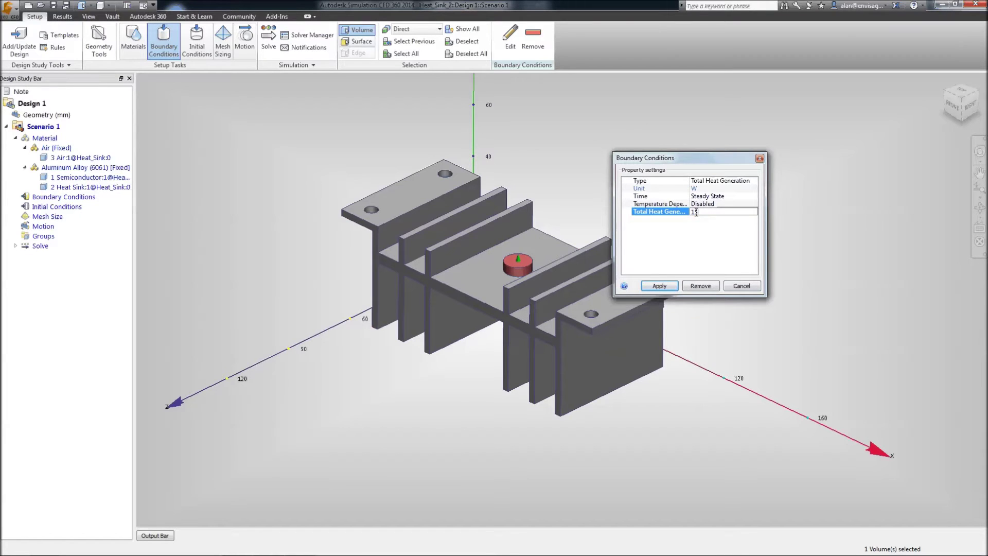
type("15")
left_click(659, 286)
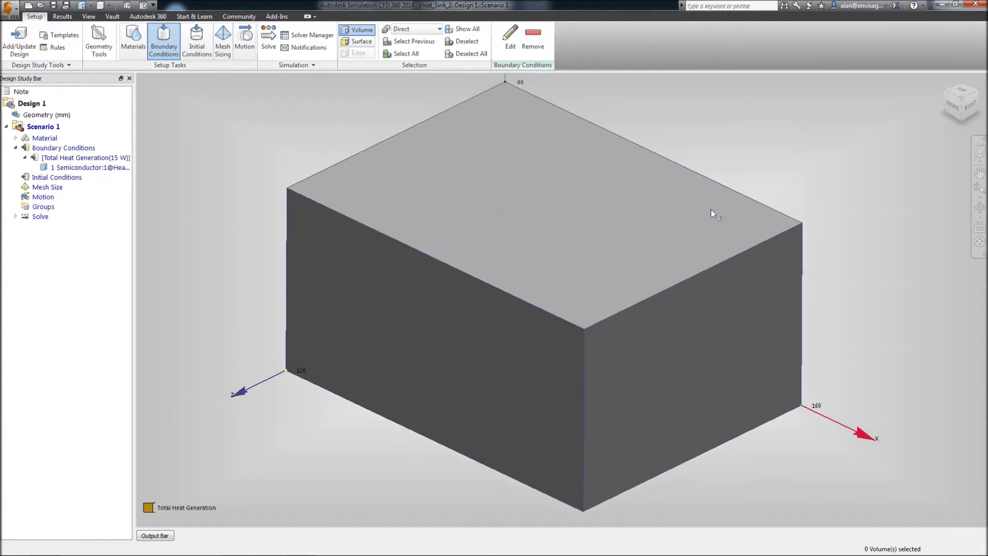
right_click(400, 333)
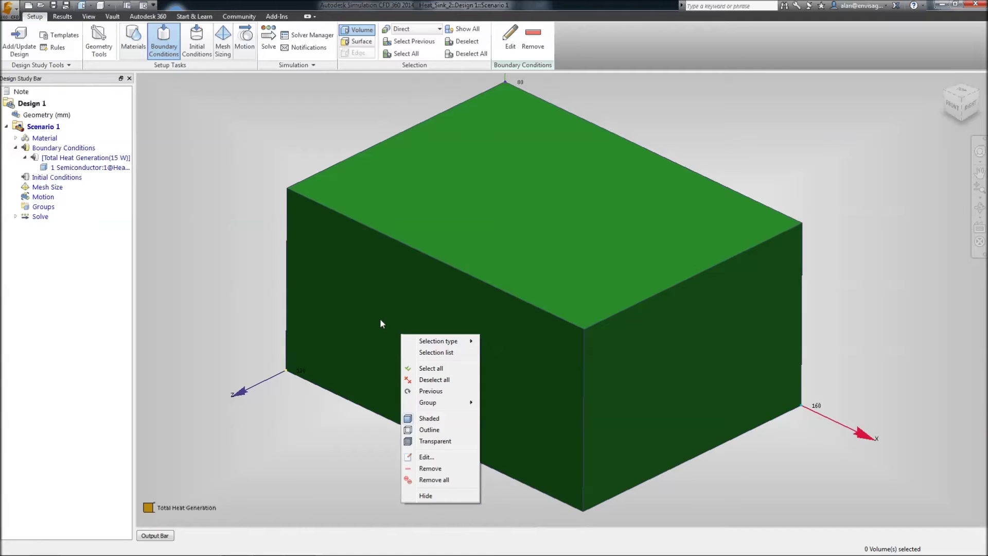
left_click(353, 44)
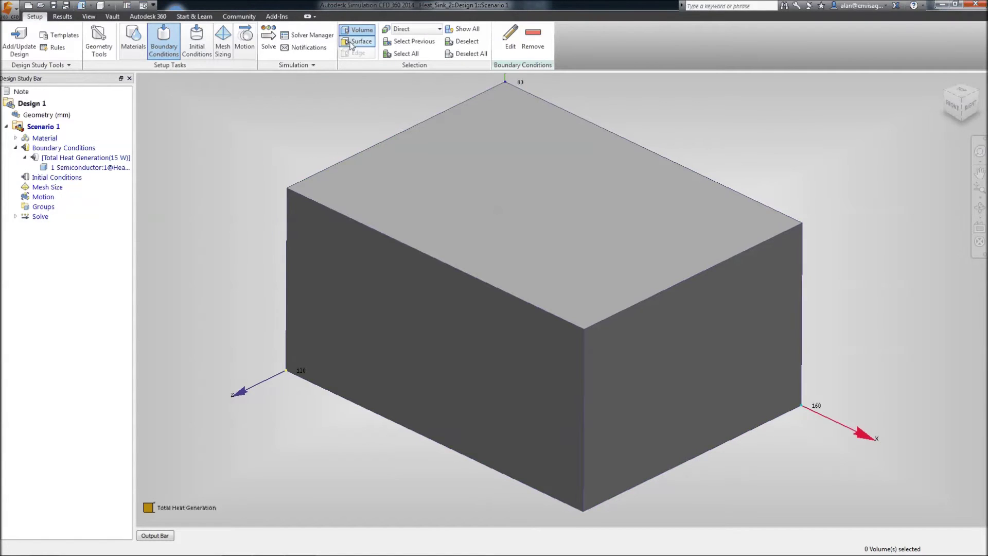
Set the front air-box face as a 0 Pa gage pressure outlet
left_click(381, 314)
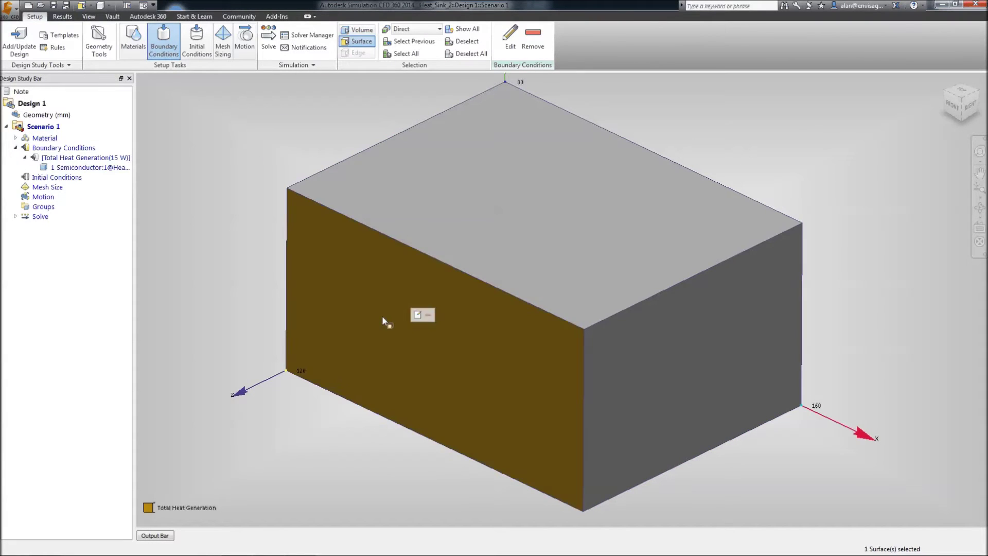
left_click(417, 315)
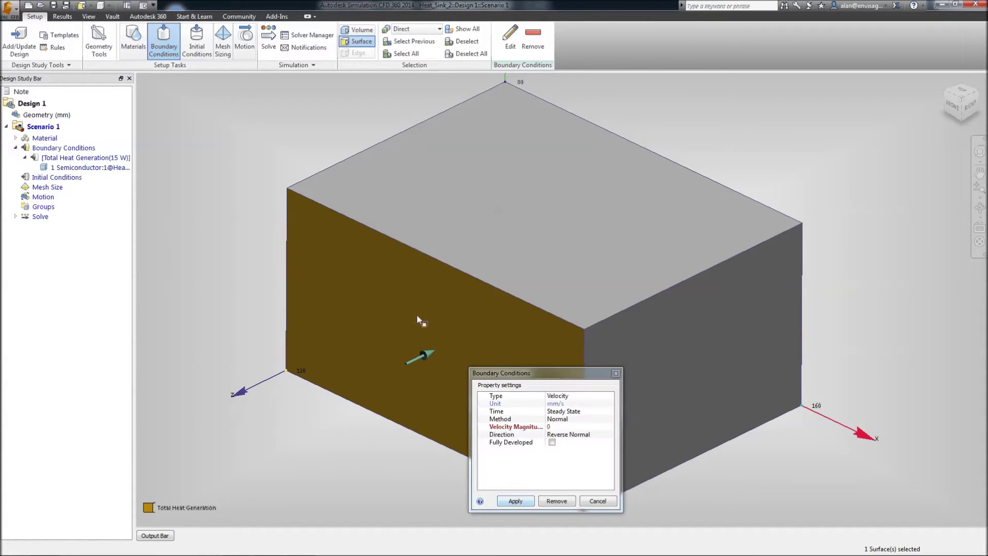
left_click(564, 398)
left_click(555, 430)
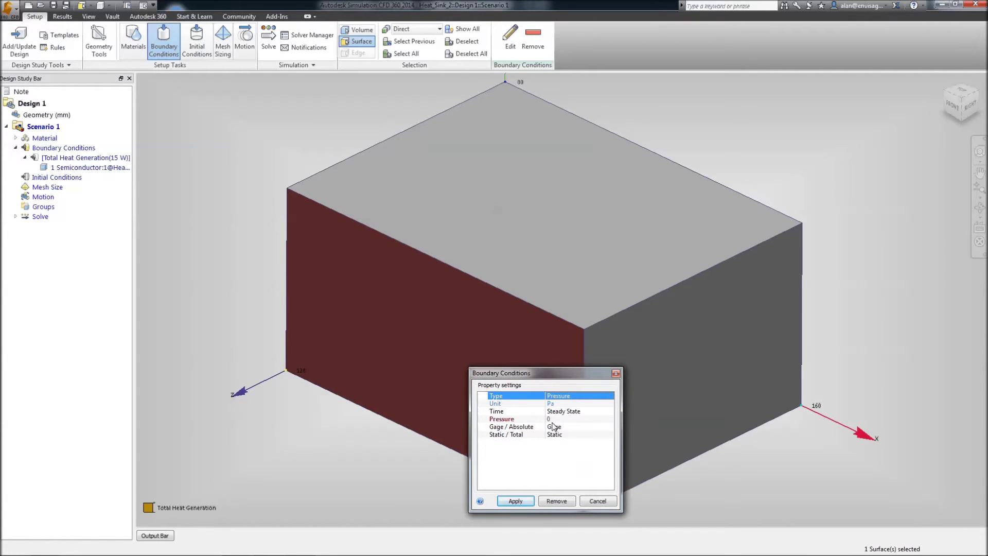
left_click(515, 500)
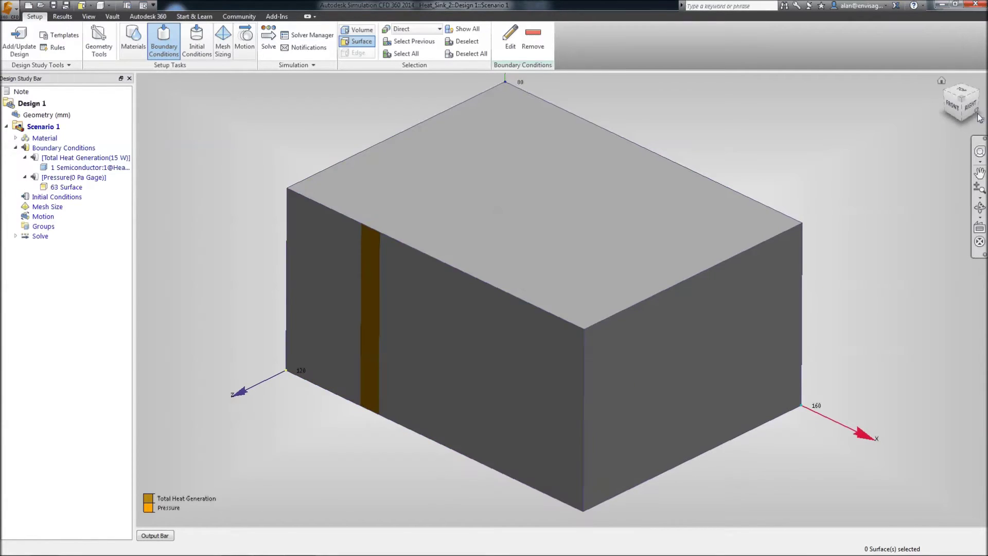
Give the opposite face a 100 mm/s inlet velocity
mouse_move(801, 163)
middle_mouse_down("shift")
mouse_move(577, 168)
mouse_move(613, 314)
middle_mouse_up("shift")
left_click(613, 313)
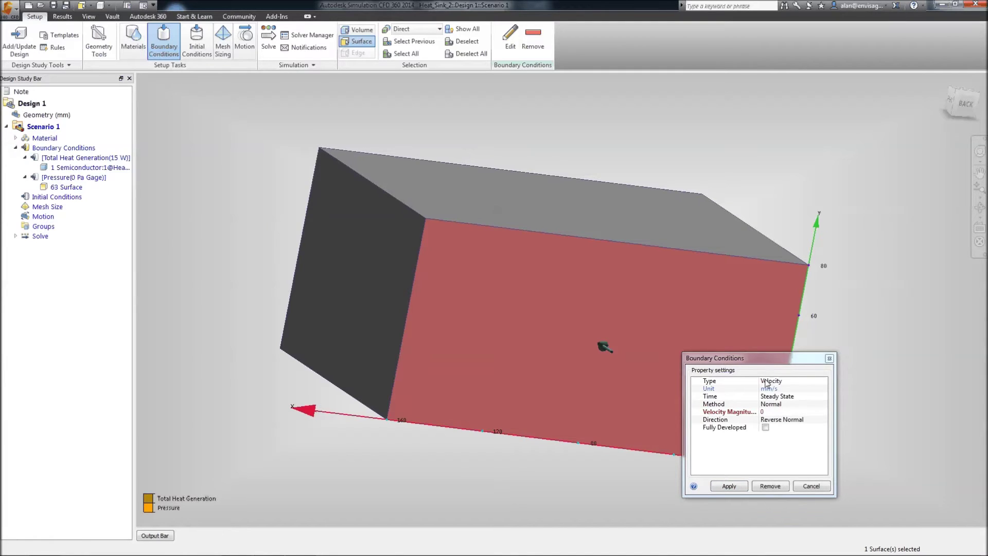
left_click(768, 412)
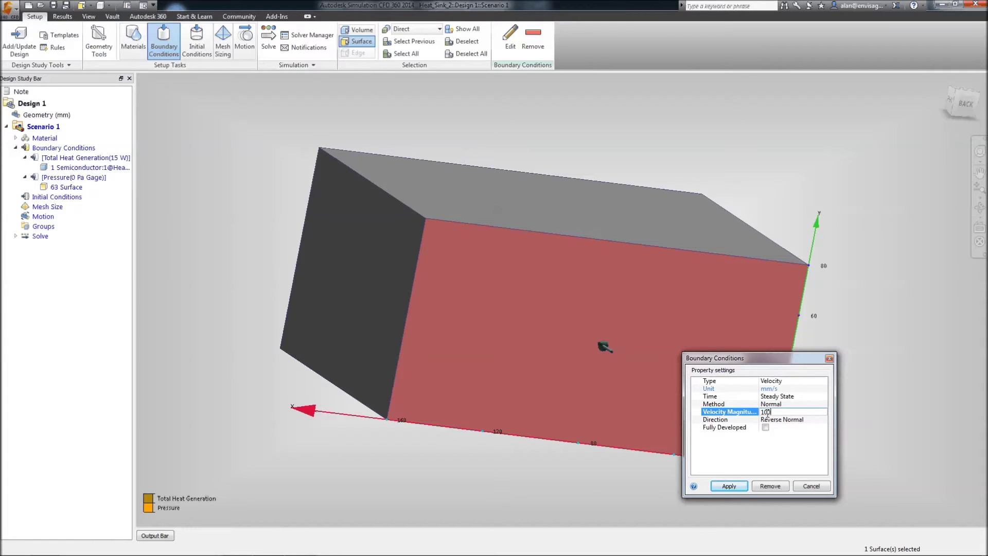
left_click(728, 486)
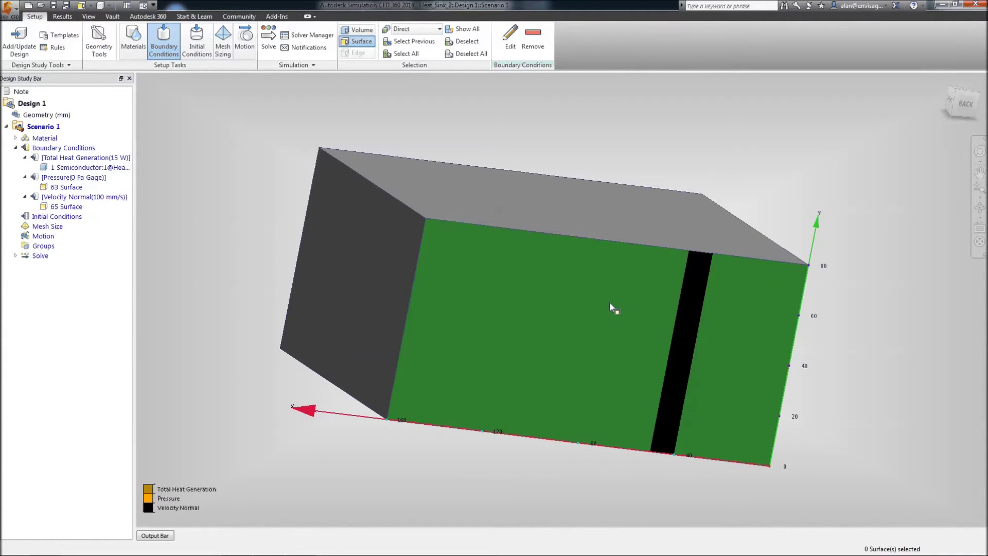
Add a 30 Celsius Temperature condition to the same inlet face
left_click(610, 302)
left_click(627, 286)
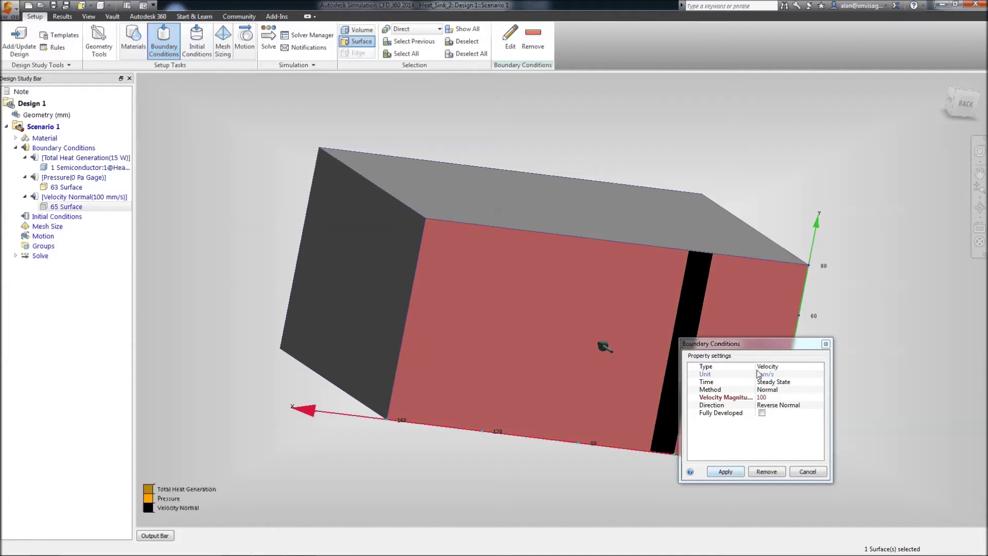
left_click(770, 366)
left_click(778, 413)
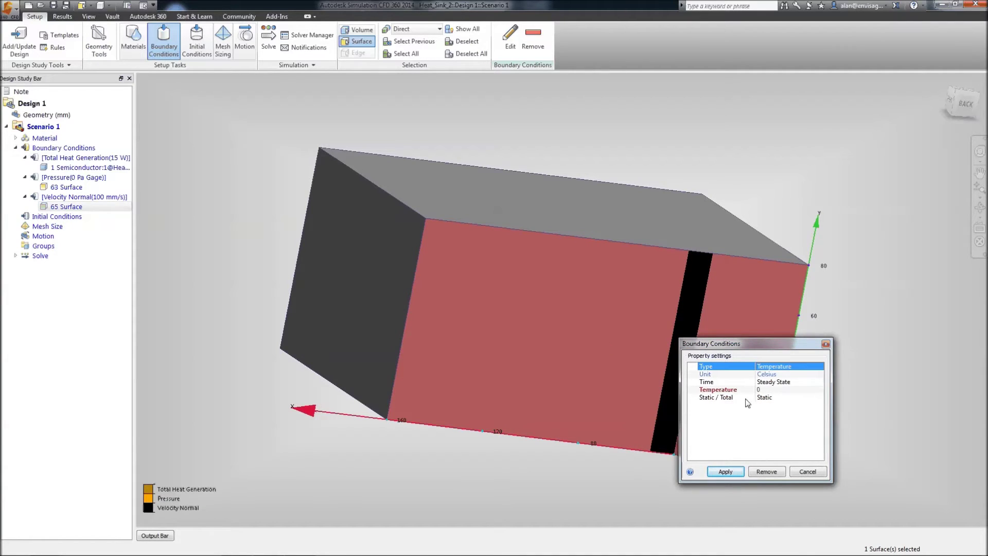
left_click(762, 390)
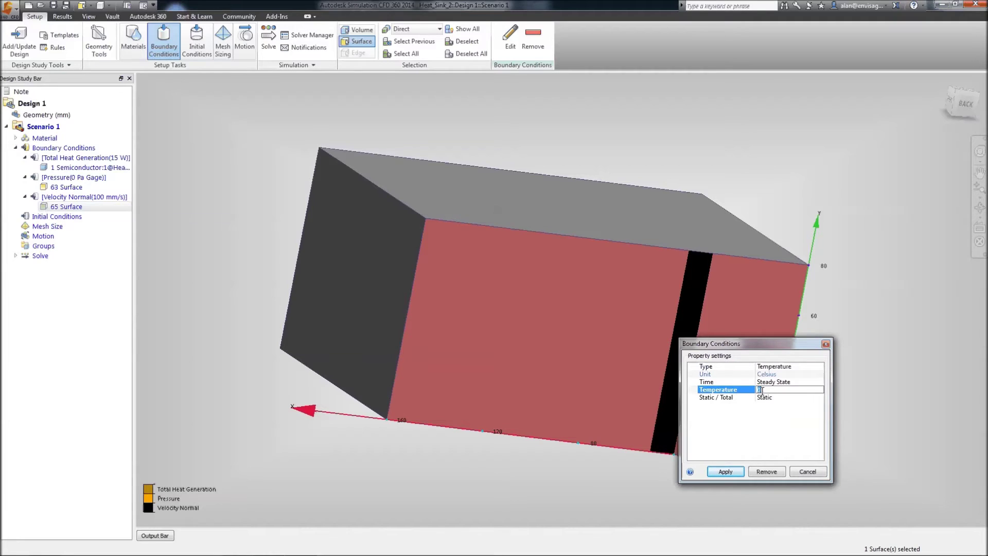
left_click(725, 470)
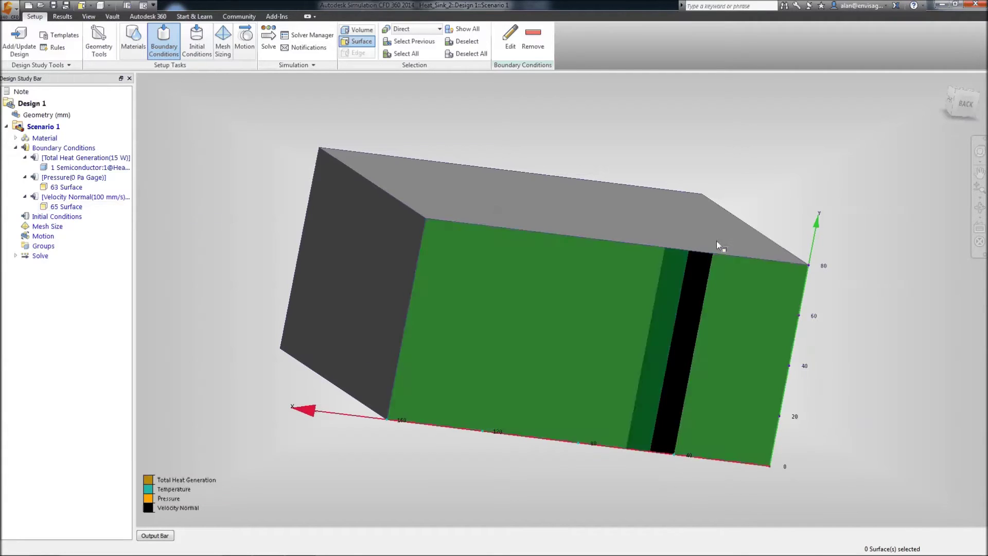
mouse_move(611, 316)
left_click(950, 102)
middle_click_drag(592, 380, 707, 387, "shift")
mouse_move(706, 387)
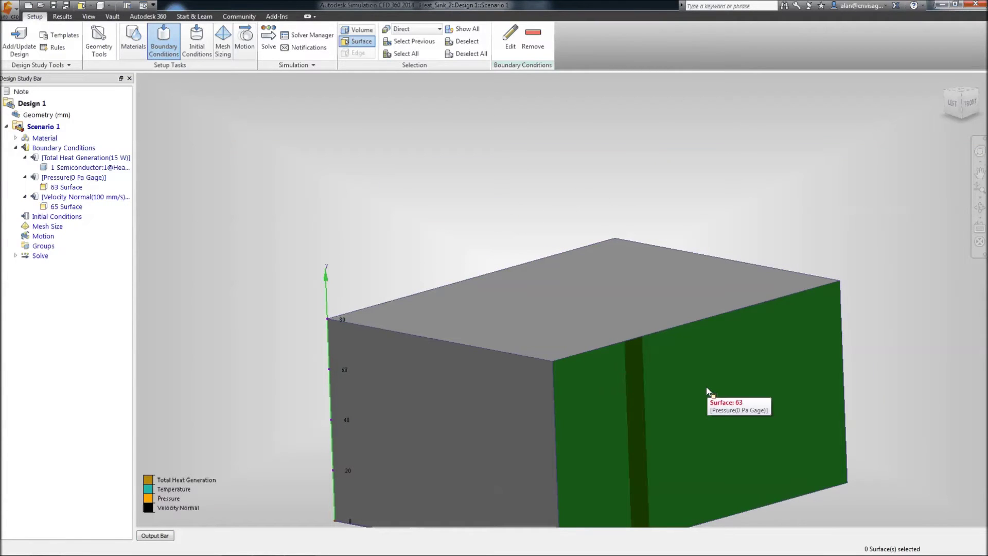
middle_click_drag(706, 387, 776, 243, "shift")
left_click(954, 104)
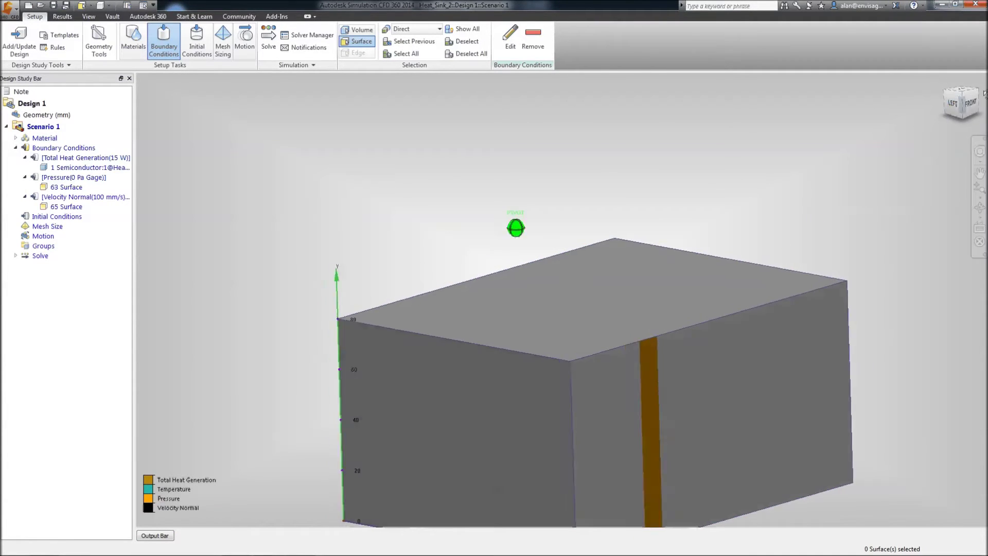
mouse_move(566, 205)
middle_mouse_down("shift")
mouse_move(494, 170)
mouse_move(447, 119)
middle_mouse_up("shift")
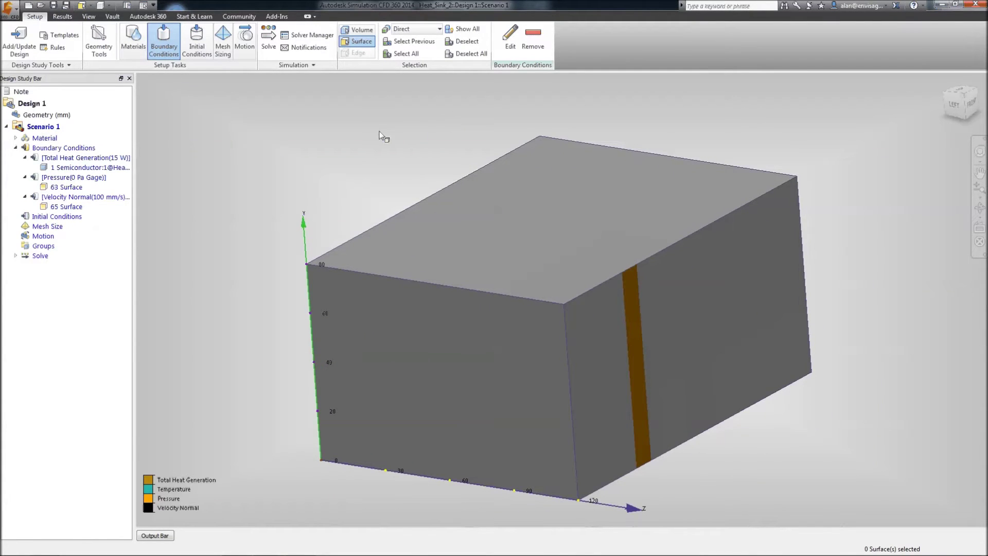
Launch the 100-iteration steady-state solve on CLOUD with Heat Transfer turned on
left_click(267, 38)
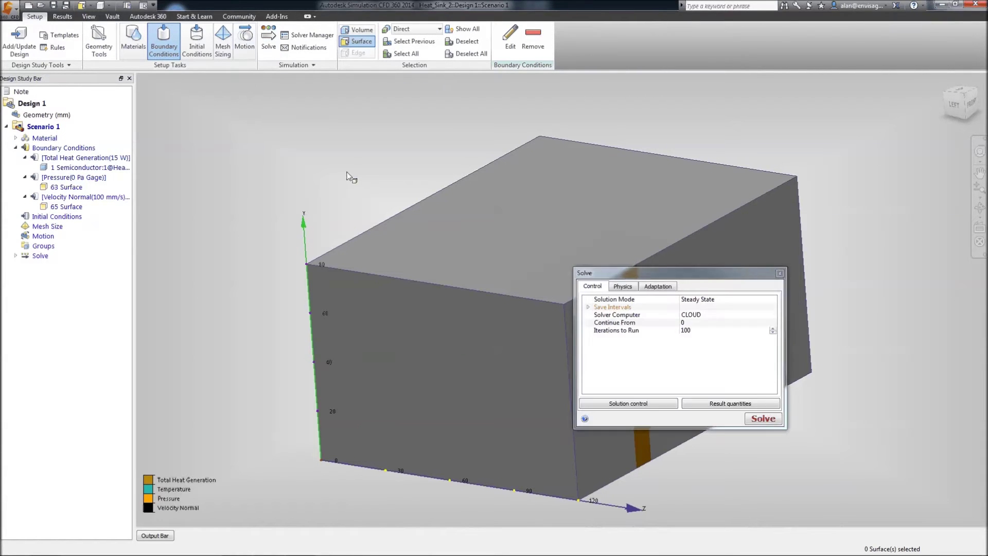
left_click_drag(641, 276, 428, 154)
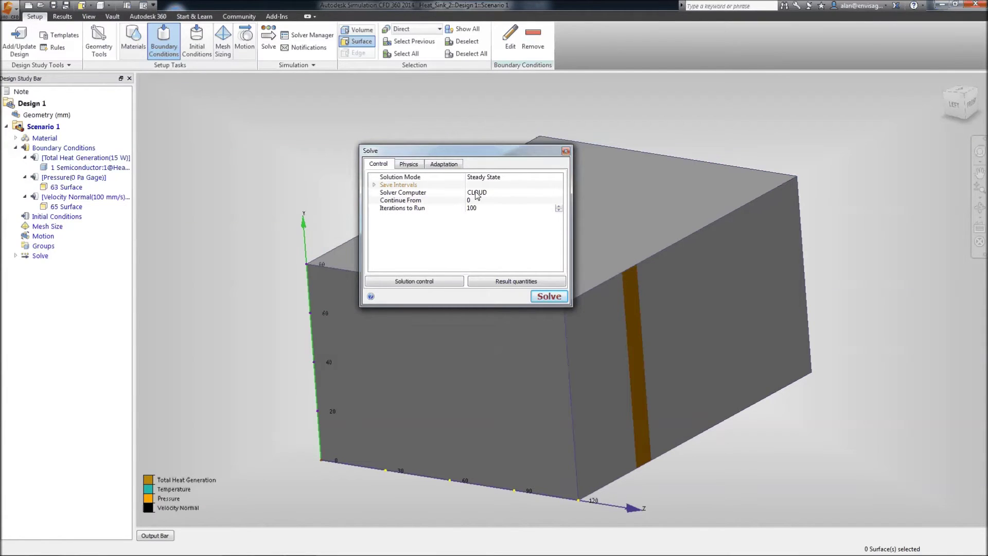
left_click_drag(483, 156, 493, 161)
left_click(491, 198)
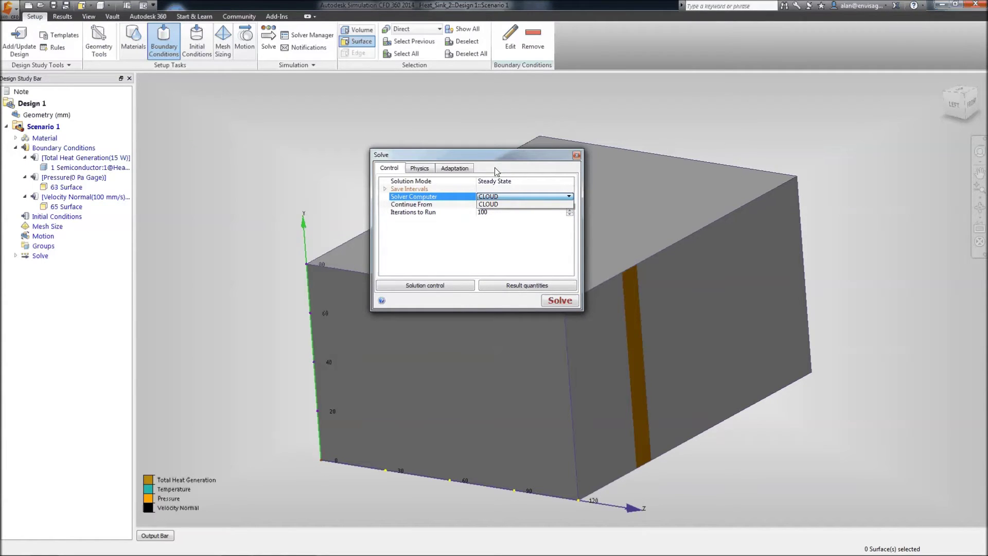
left_click(496, 150)
left_click_drag(498, 156, 499, 149)
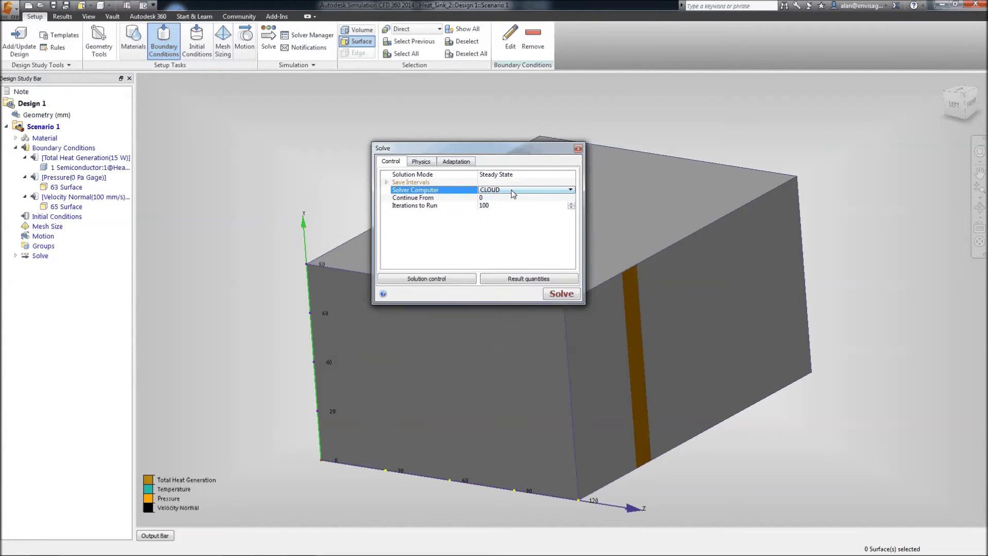
left_click(420, 161)
left_click(484, 190)
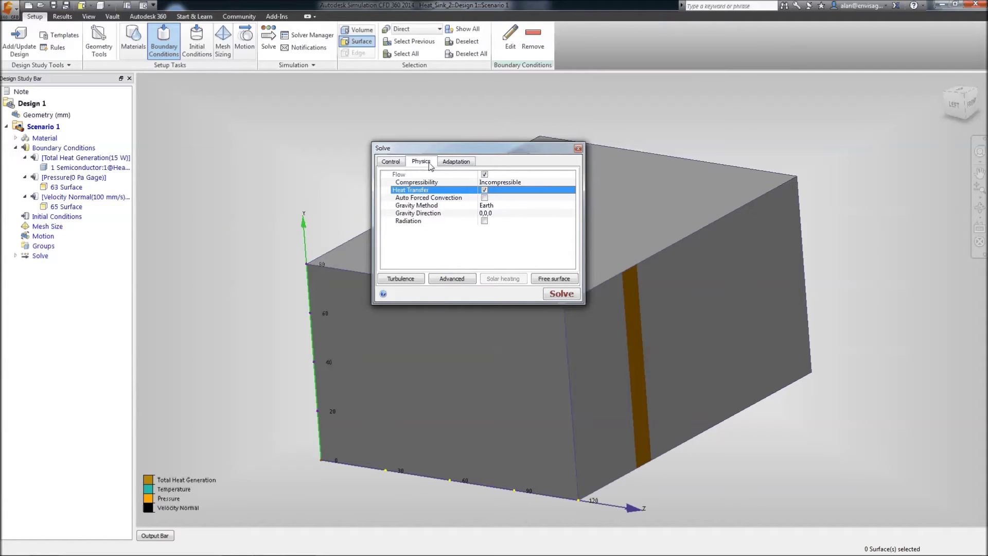
left_click(391, 162)
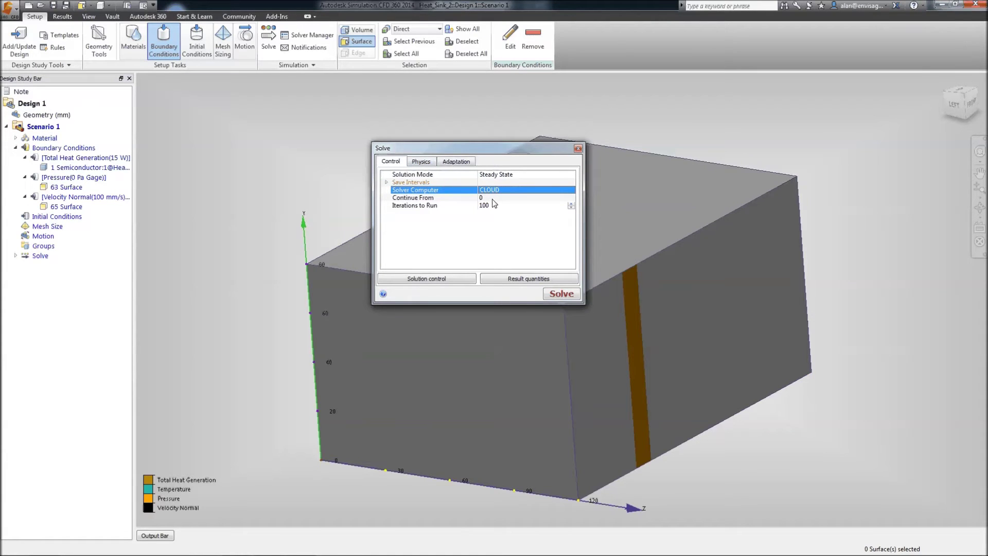
left_click(560, 294)
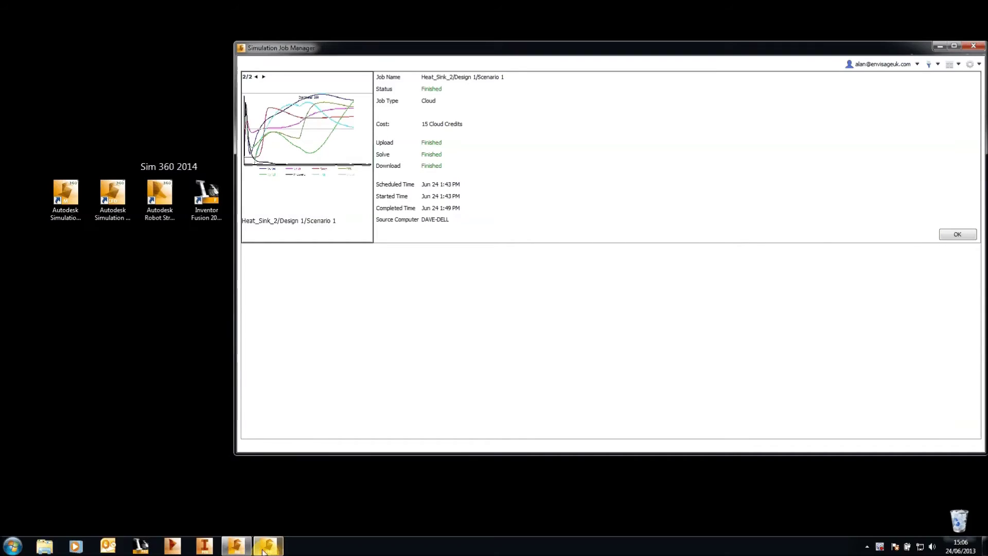
Confirm the cloud job finished, then return to CFD's Velocity Magnitude results (peak 176.534 mm/s)
mouse_move(269, 549)
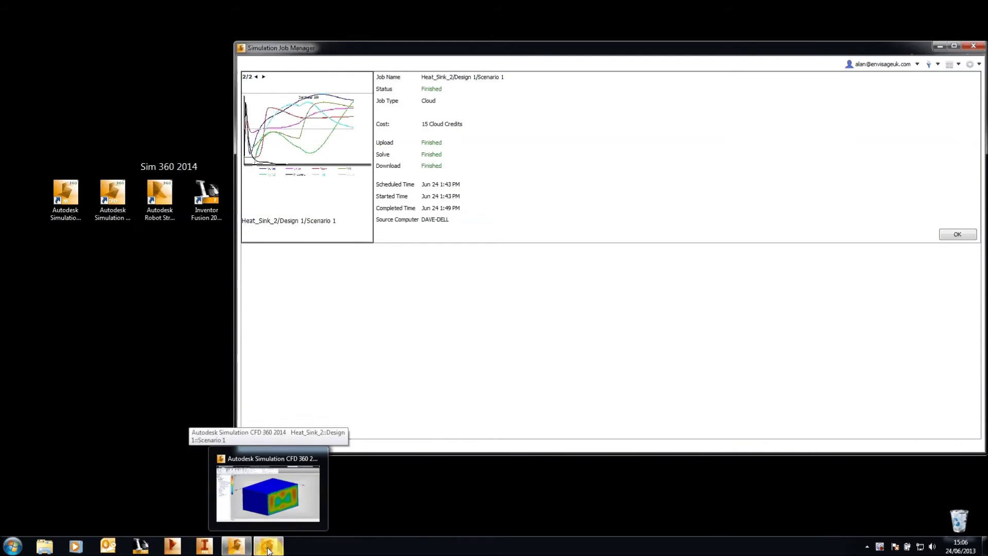
left_click(269, 483)
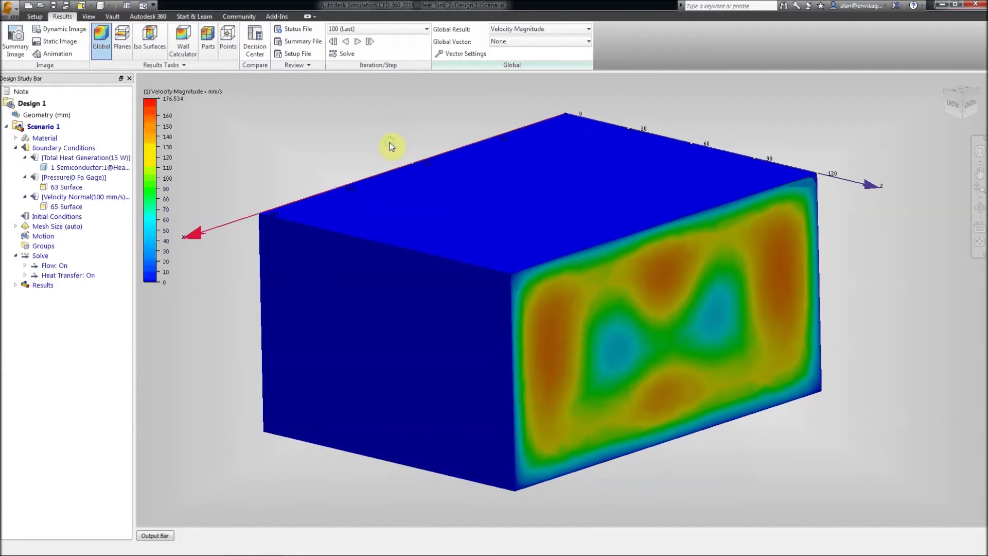
Add a cutting plane and turn it horizontal through the heat sink fins
left_click(122, 41)
left_click(441, 44)
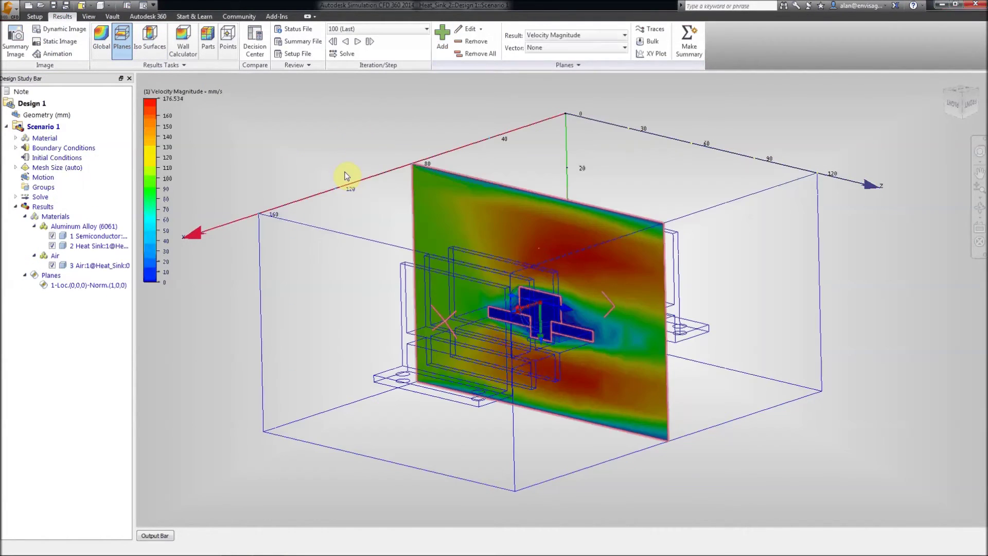
mouse_move(519, 206)
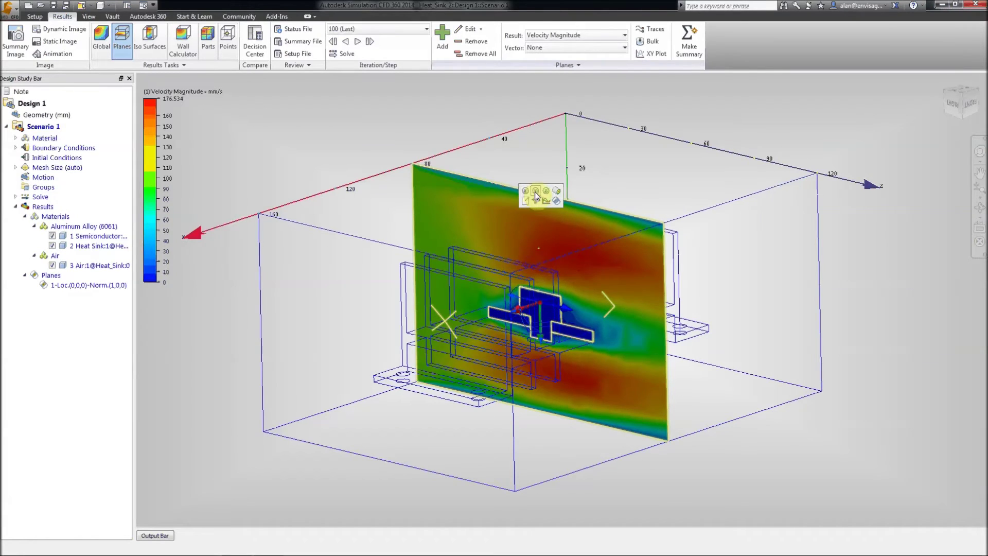
left_click(536, 192)
left_click(541, 327)
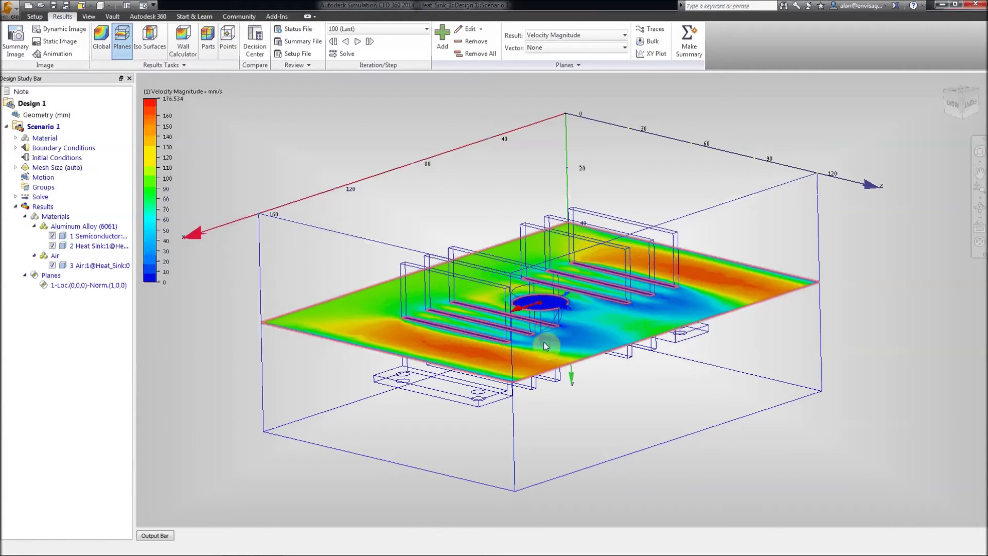
left_click(542, 343)
View the plane from the bottom and display Temperature results on it
left_click(962, 88)
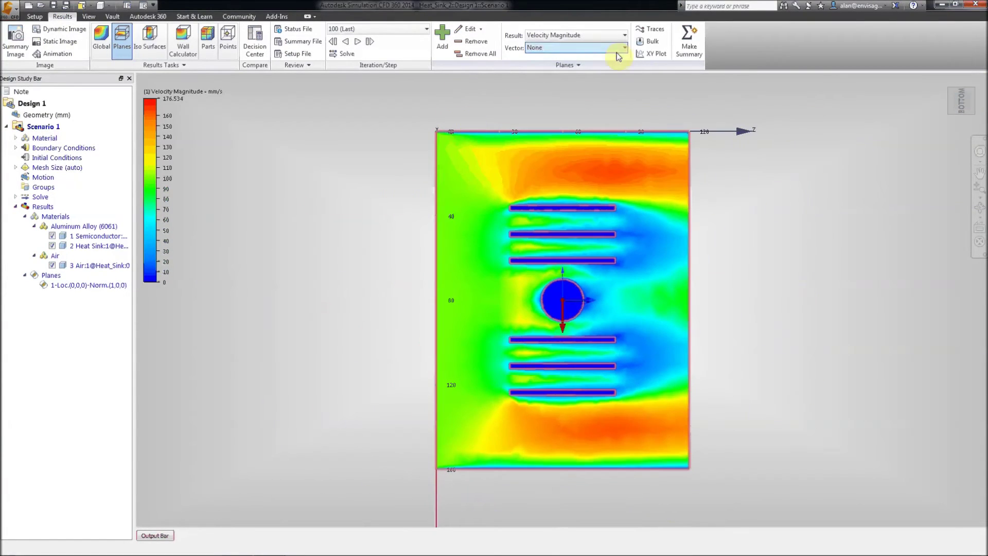
left_click(624, 35)
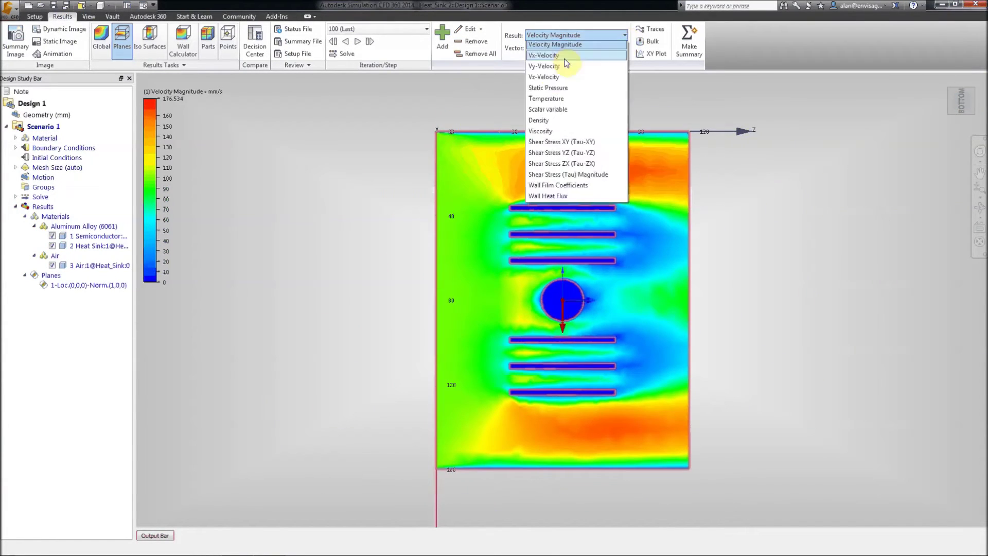
left_click(544, 101)
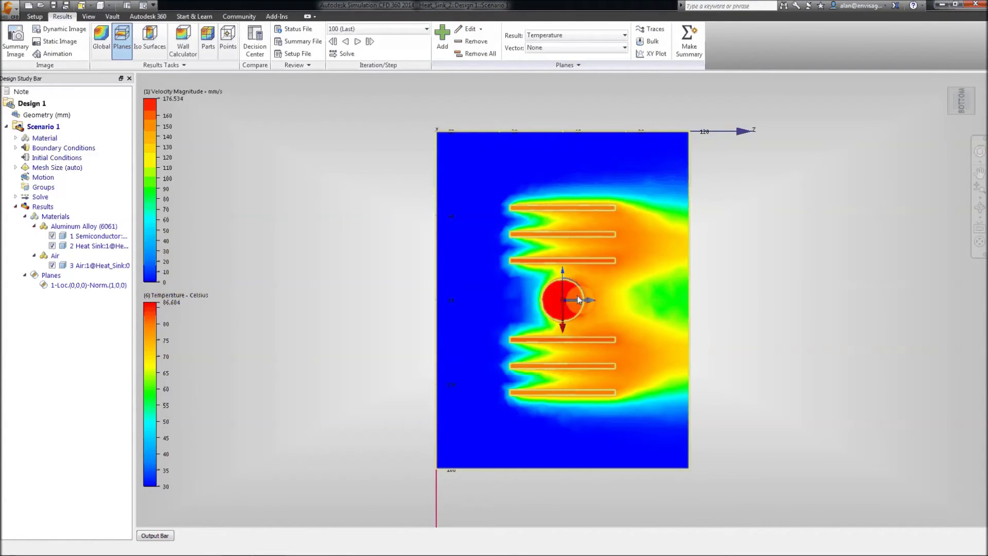
left_click(497, 273)
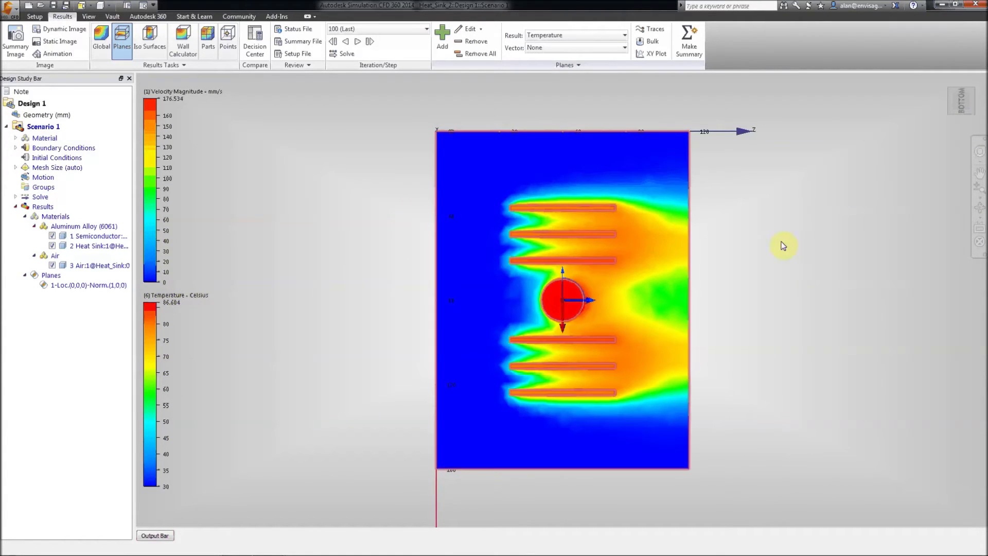
left_click(793, 246)
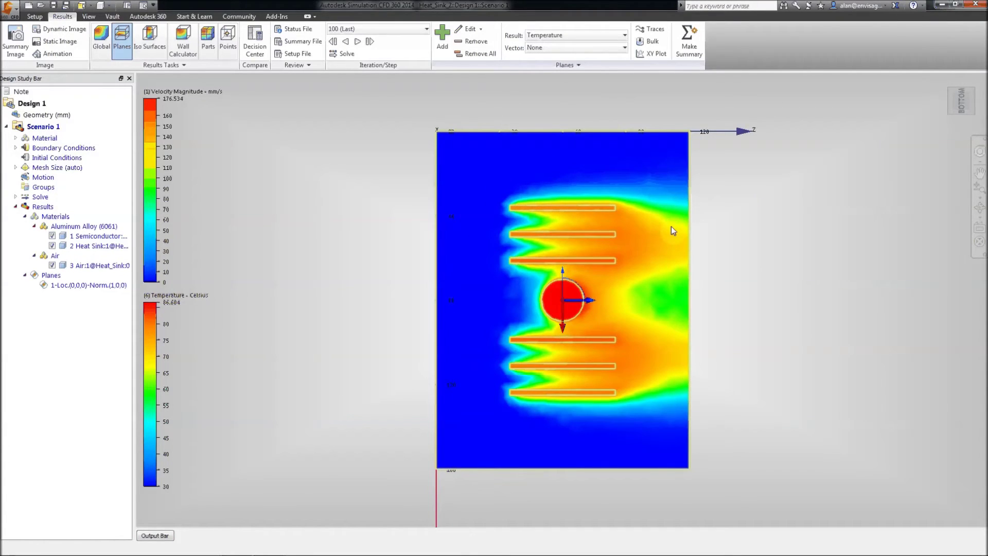
left_click(715, 236)
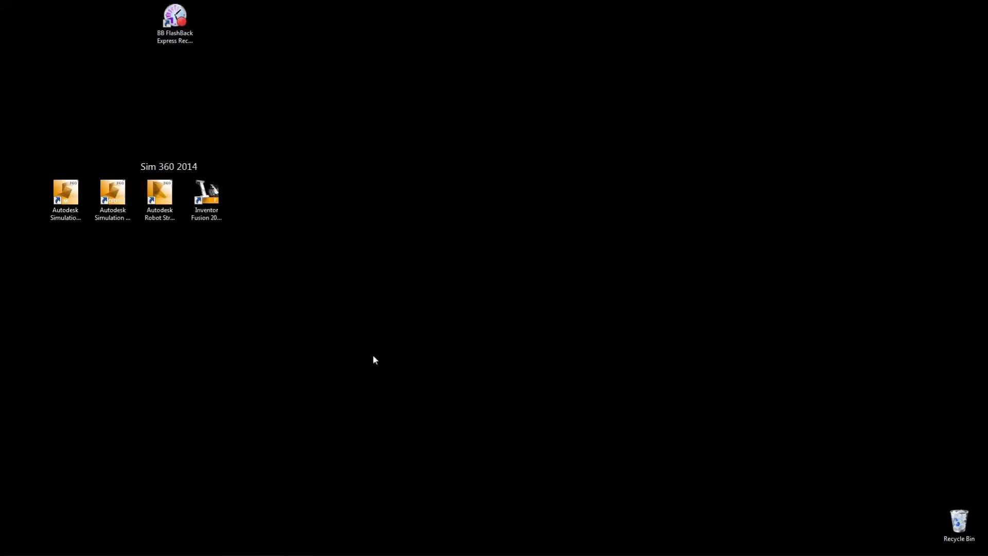
Bring the Inventor Fusion Heat_Sink model forward and send it to Simulation Mechanical
left_click(266, 543)
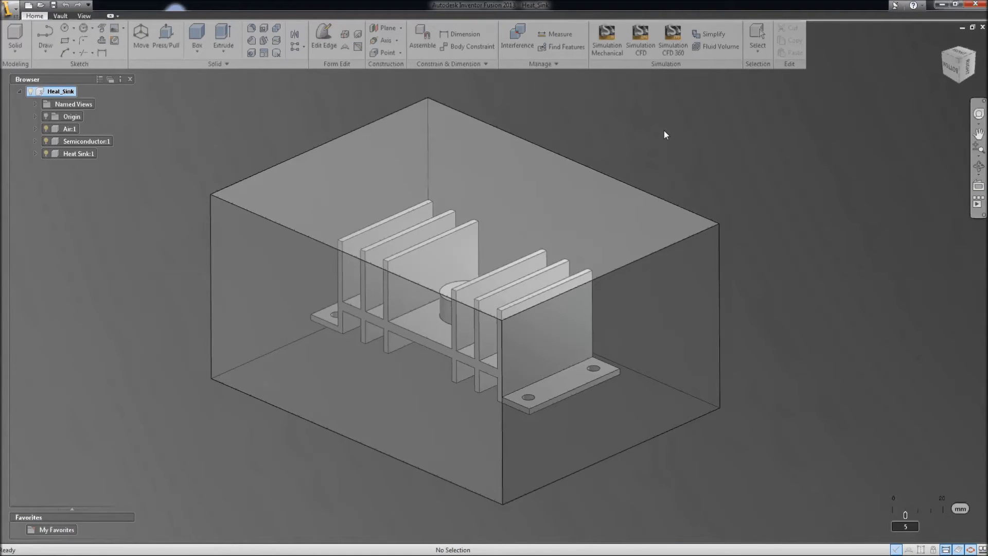
left_click(608, 39)
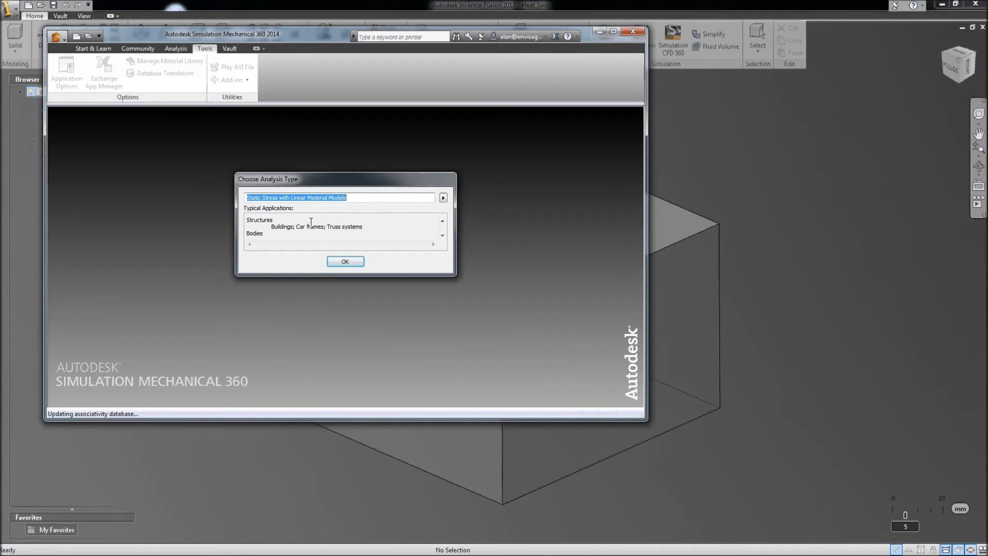
Accept Static Stress with Linear Material Models, maximize, and hide the Air part
left_click(346, 262)
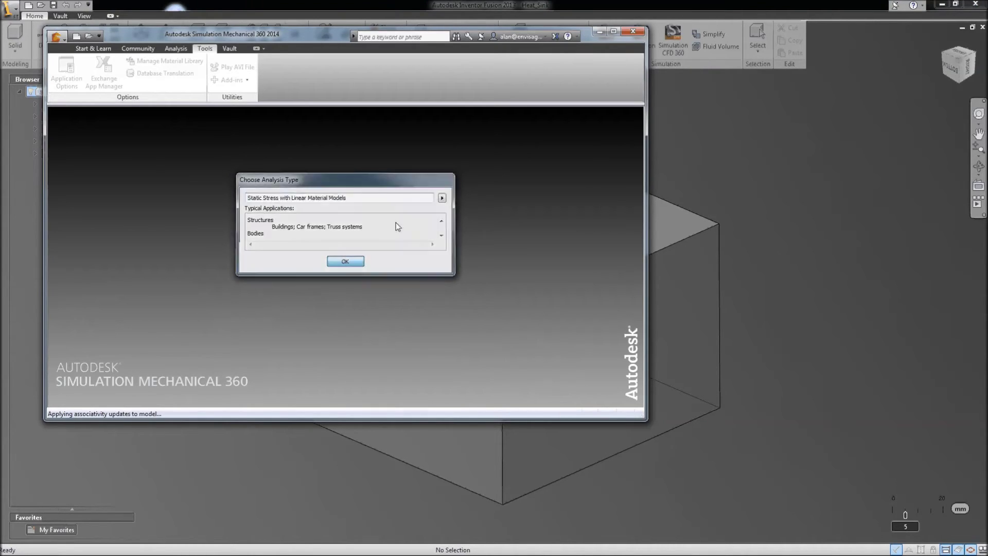
left_click(614, 33)
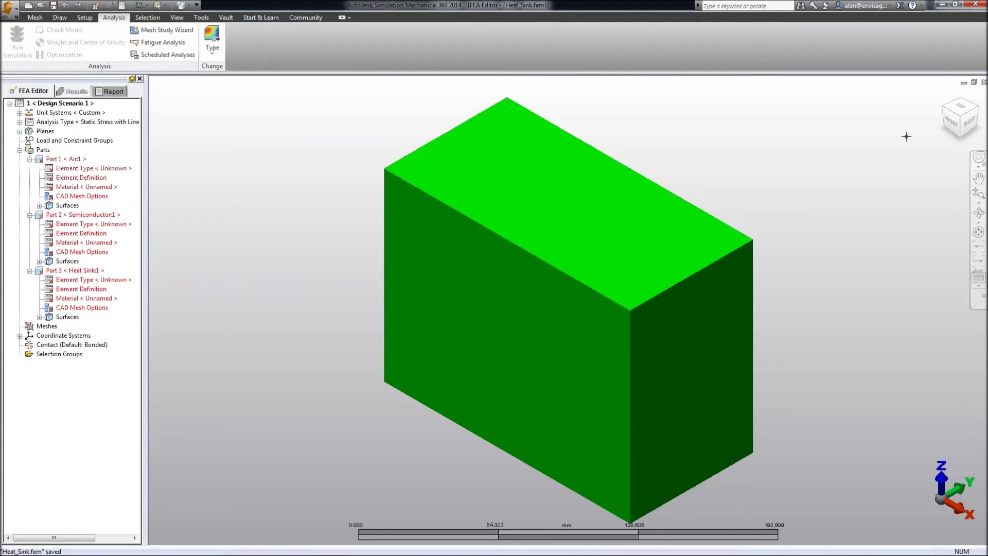
left_click(59, 159)
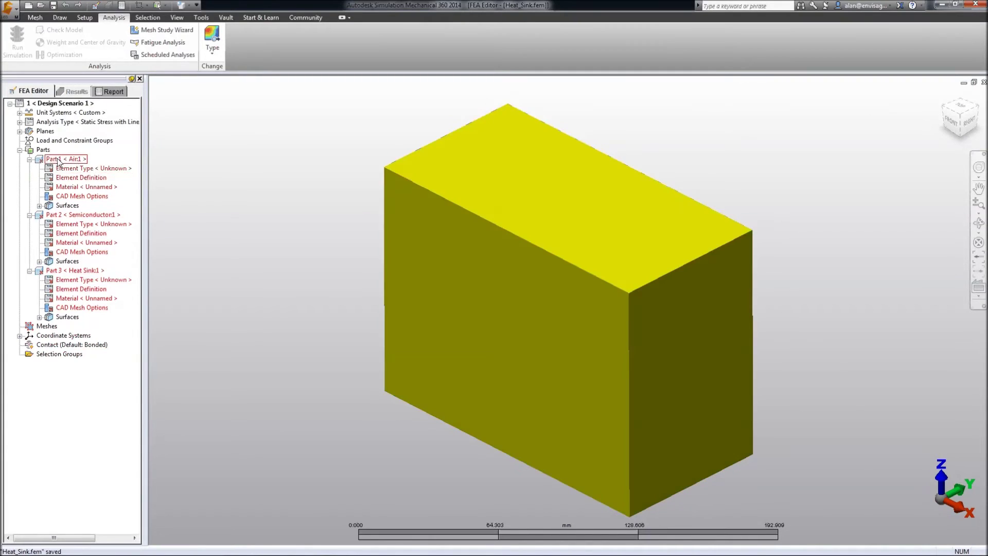
right_click(59, 161)
left_click(77, 176)
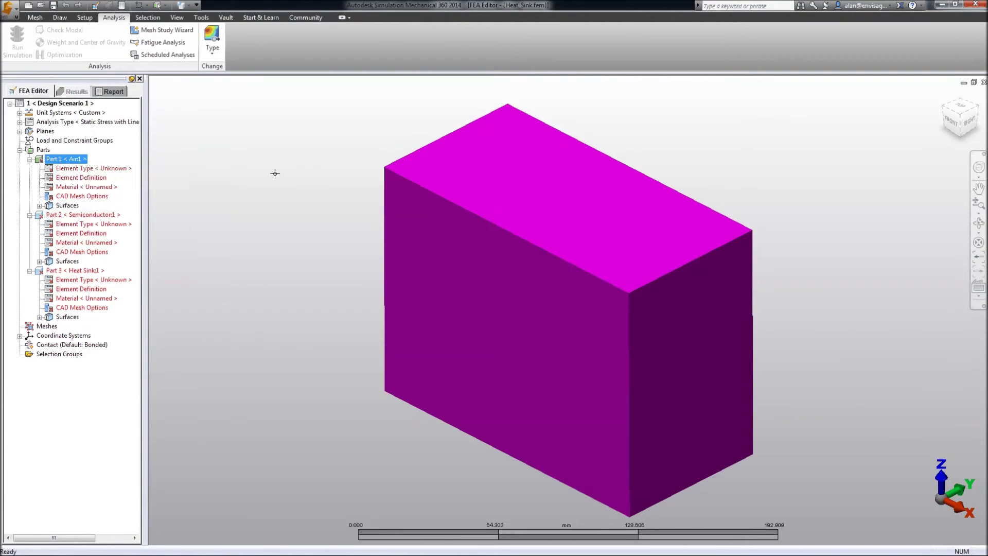
Zoom and pan in close on the heat sink and semiconductor
scroll(375, 254, "up", 3)
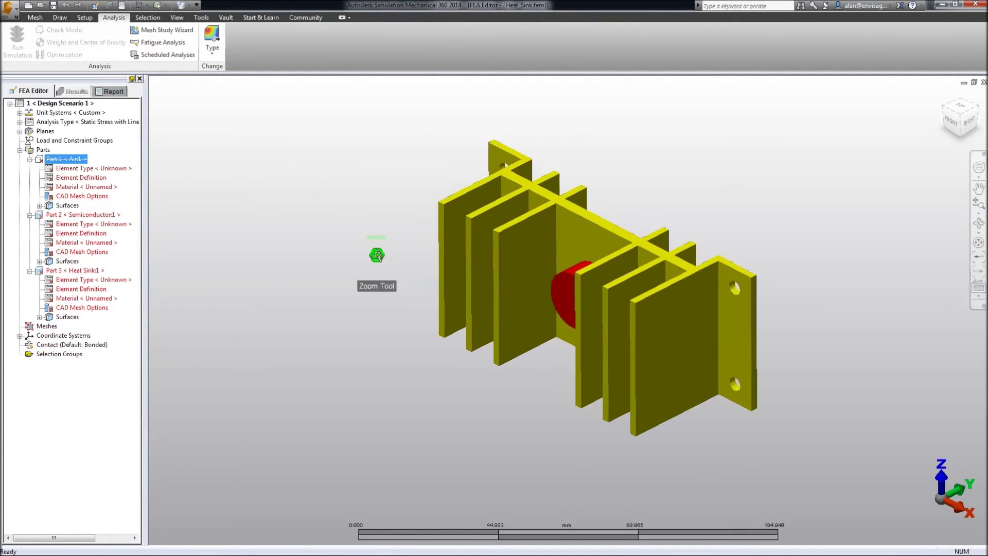
middle_click_drag(375, 254, 293, 181)
scroll(309, 250, "up", 1)
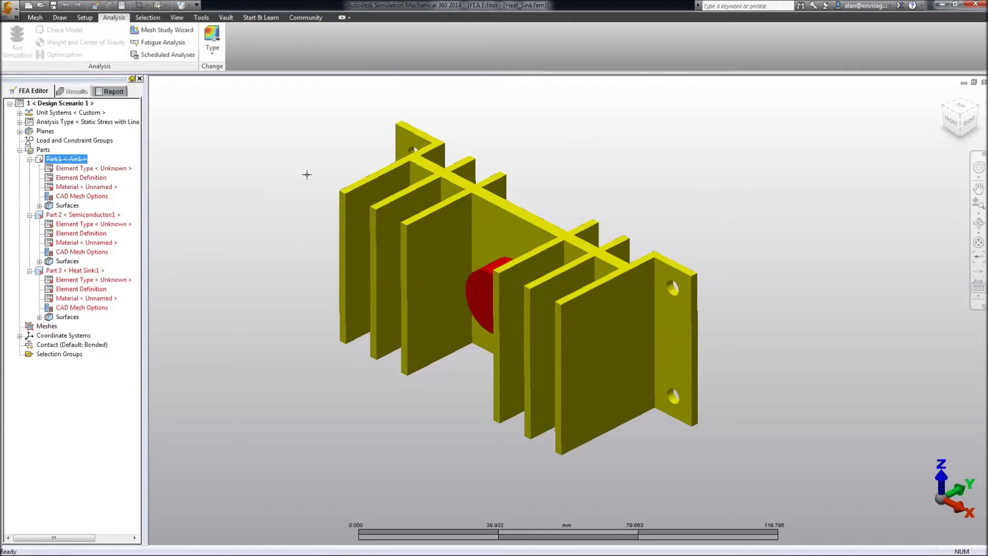
left_click(35, 17)
Generate the 3D mesh of the model, declining to view the mesh results
left_click(14, 41)
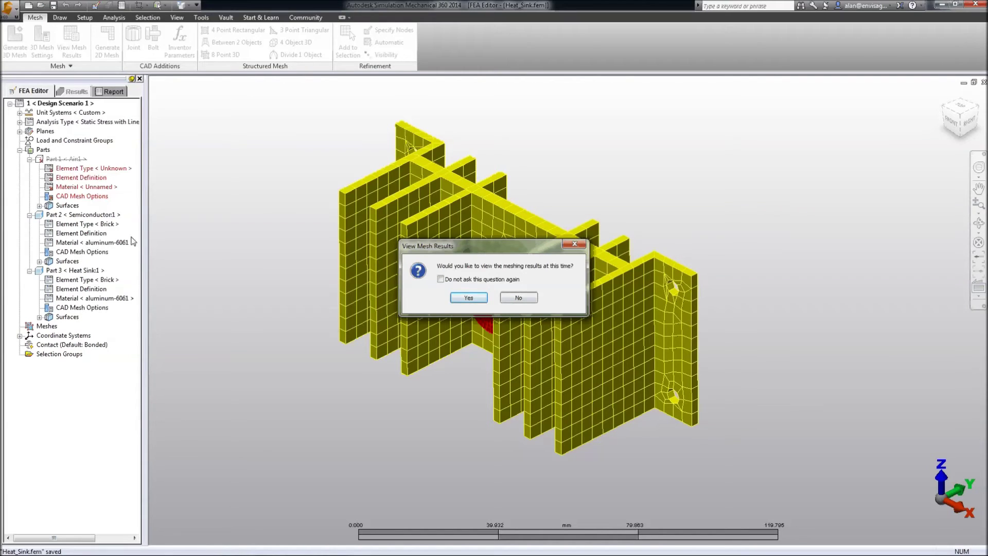
left_click(516, 298)
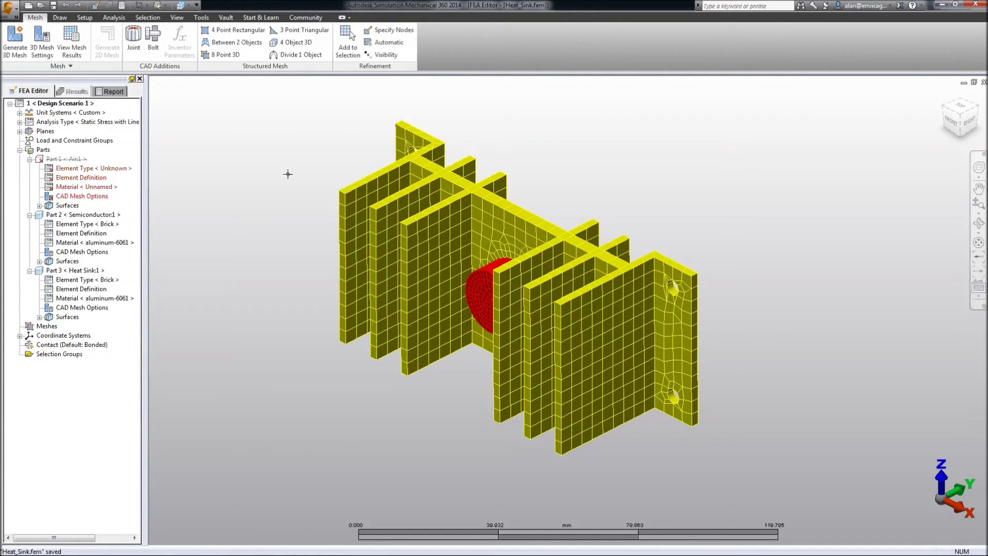
left_click(86, 19)
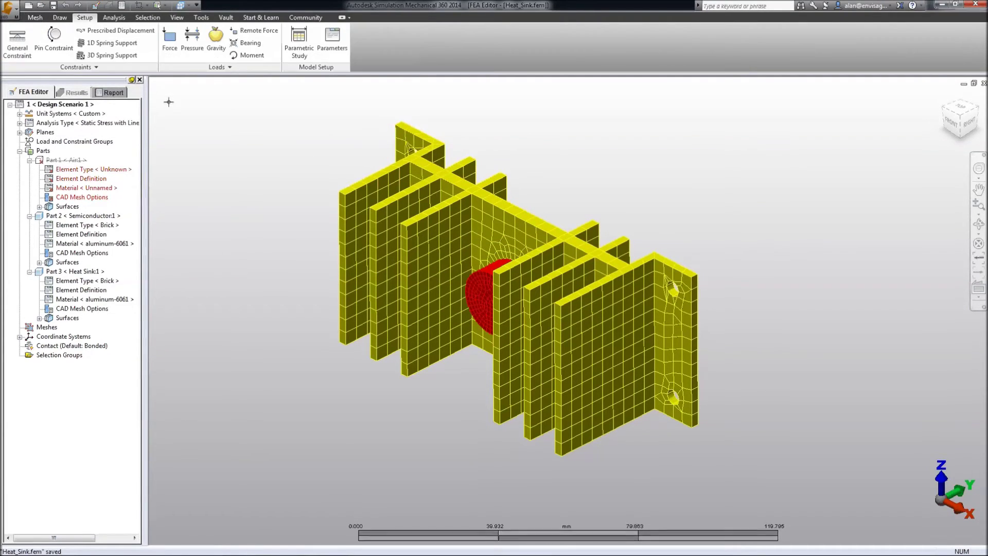
left_click(61, 47)
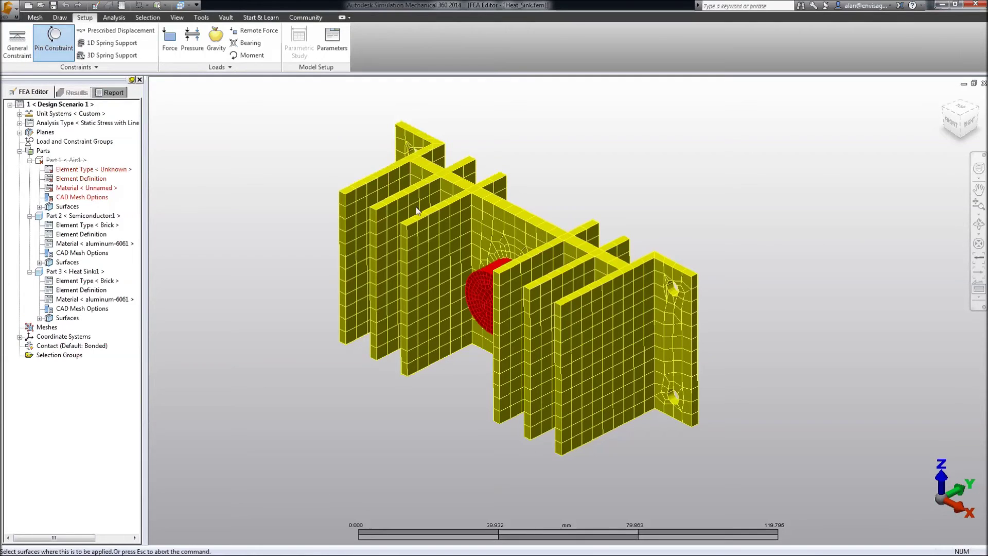
Pin all four heat sink mounting holes with radial and tangential motion fixed
left_click(672, 290)
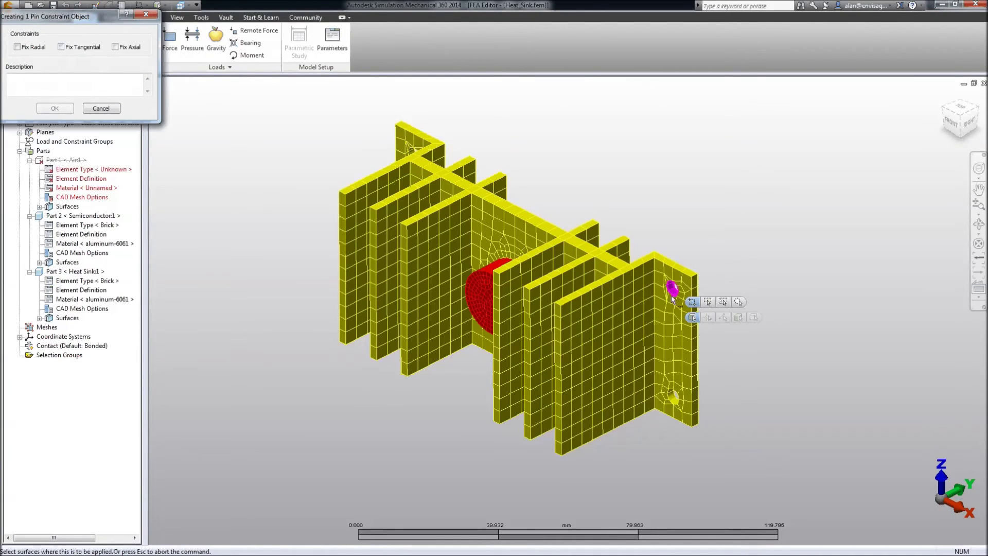
left_click(674, 398)
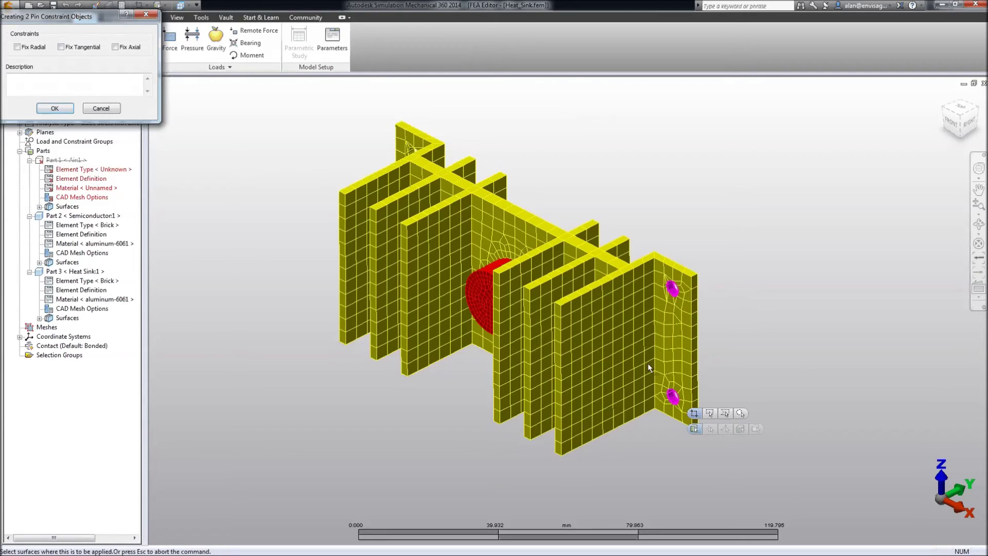
left_click(411, 150)
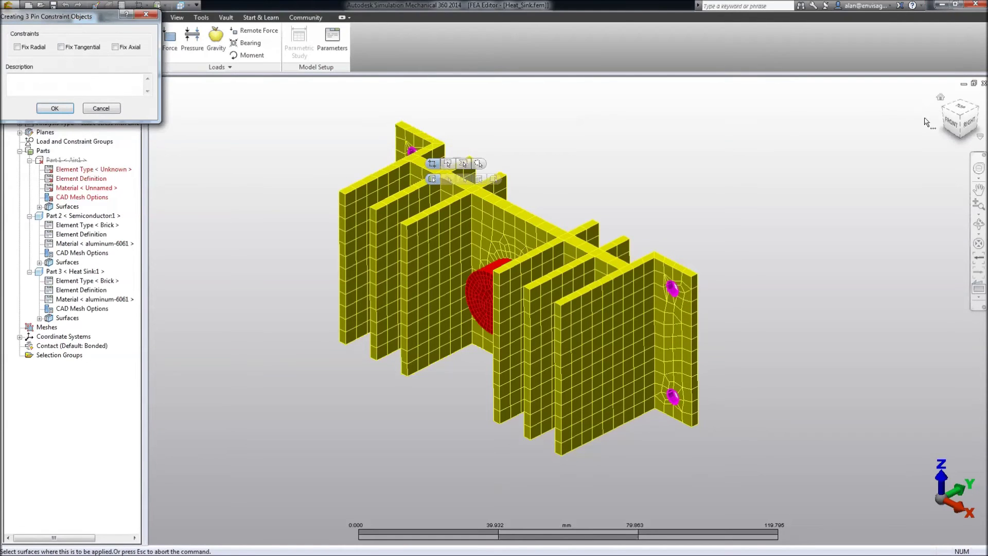
left_click(958, 129)
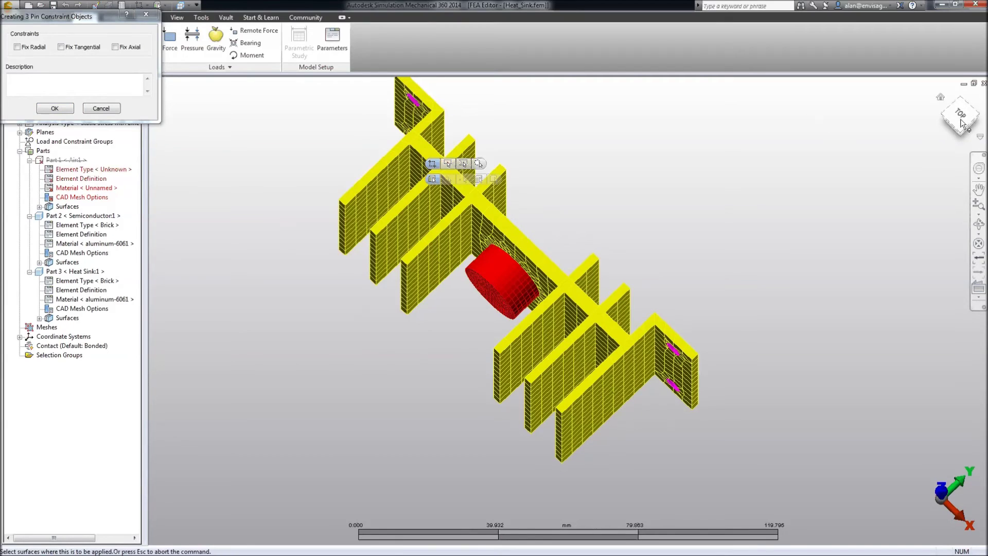
middle_click_drag(287, 247, 290, 264, "shift")
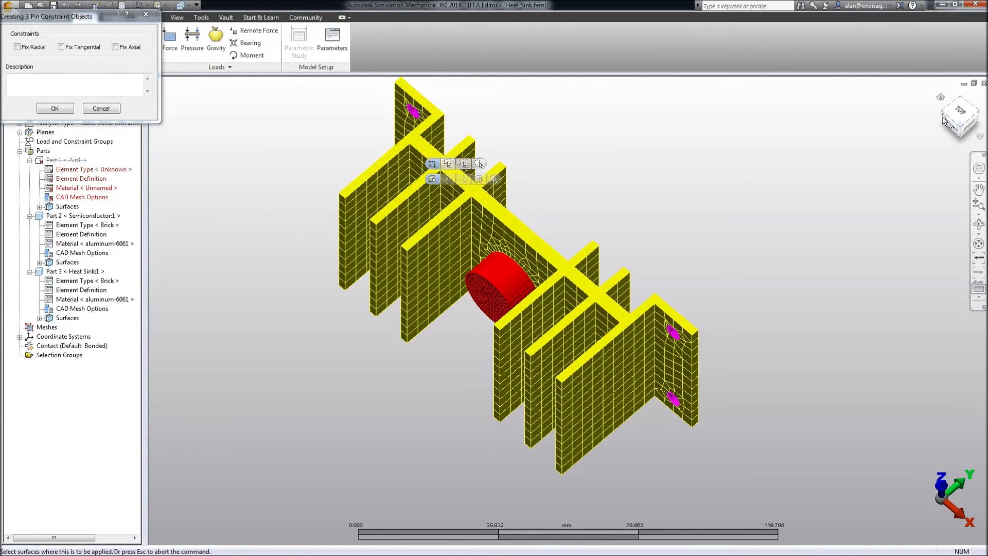
left_click(946, 117)
scroll(453, 281, "up", 3)
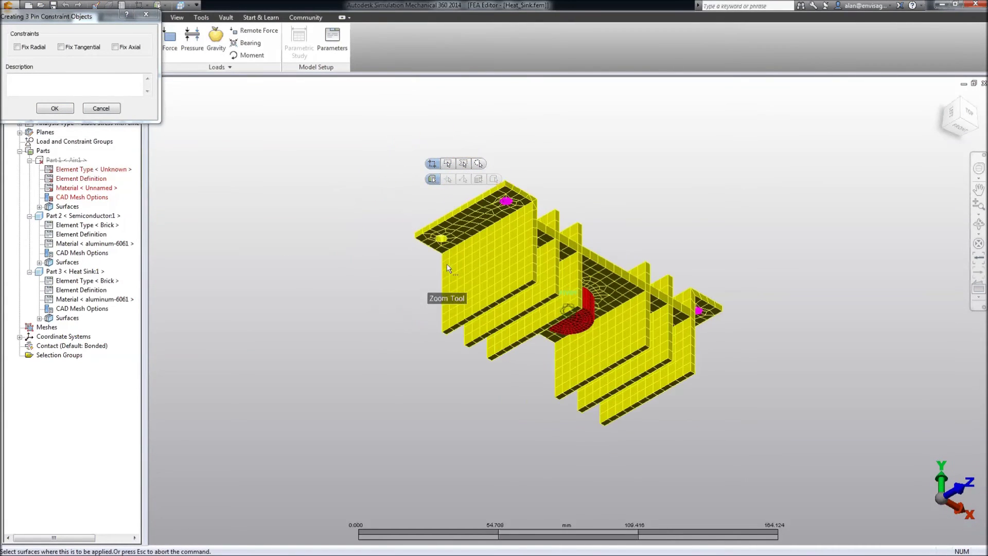
left_click(406, 218)
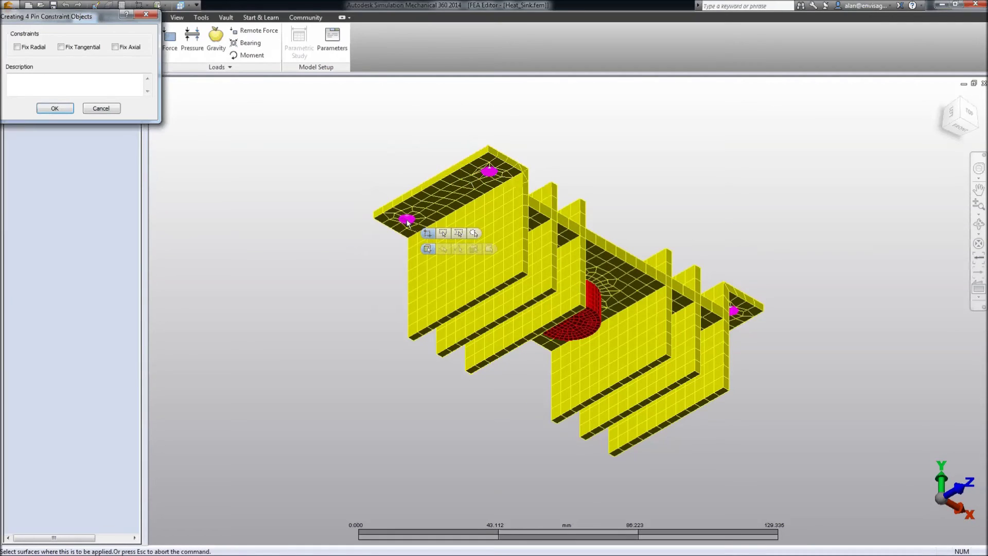
left_click(17, 47)
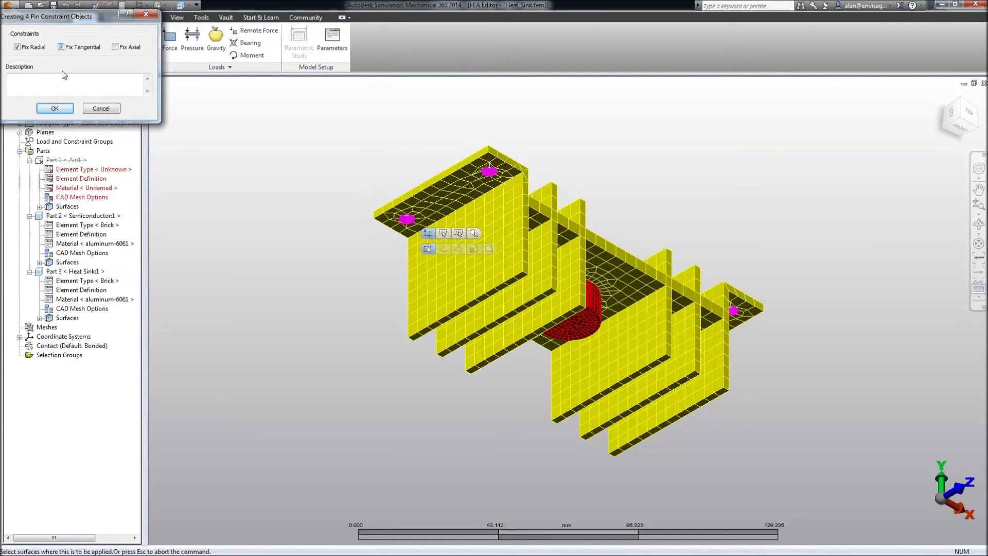
left_click(54, 109)
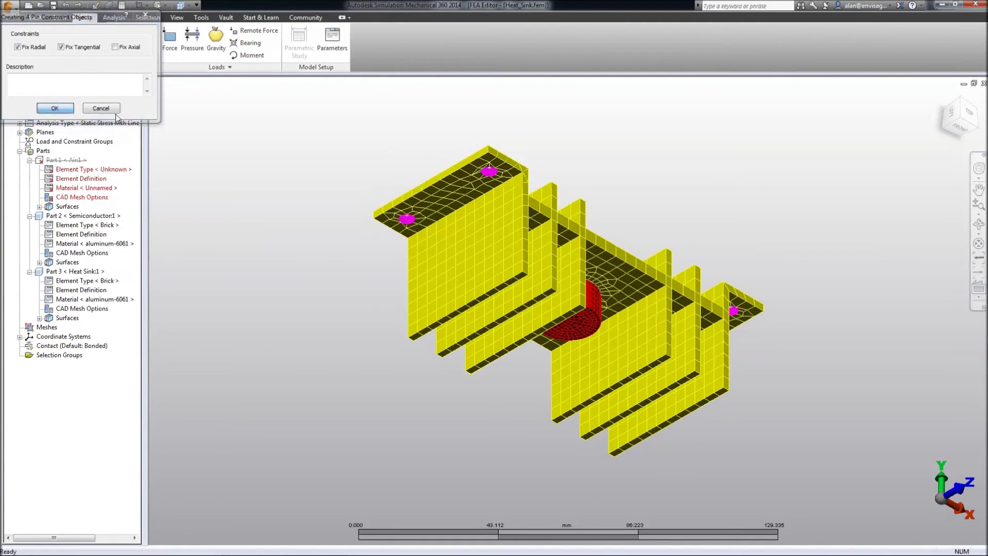
Edit both aluminum element definitions to a 25 °C stress-free reference temperature
left_click(958, 132)
left_click_drag(958, 132, 958, 134)
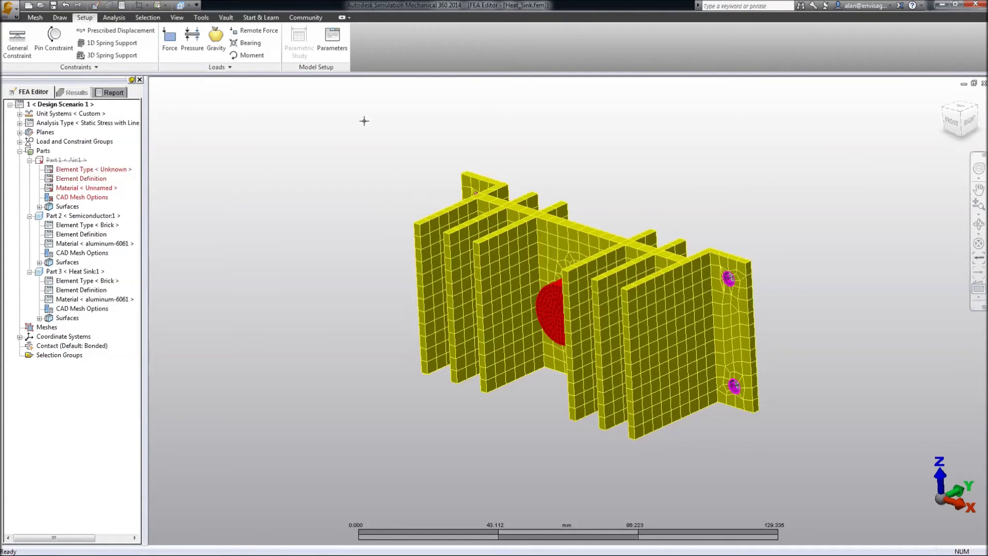
left_click(60, 237)
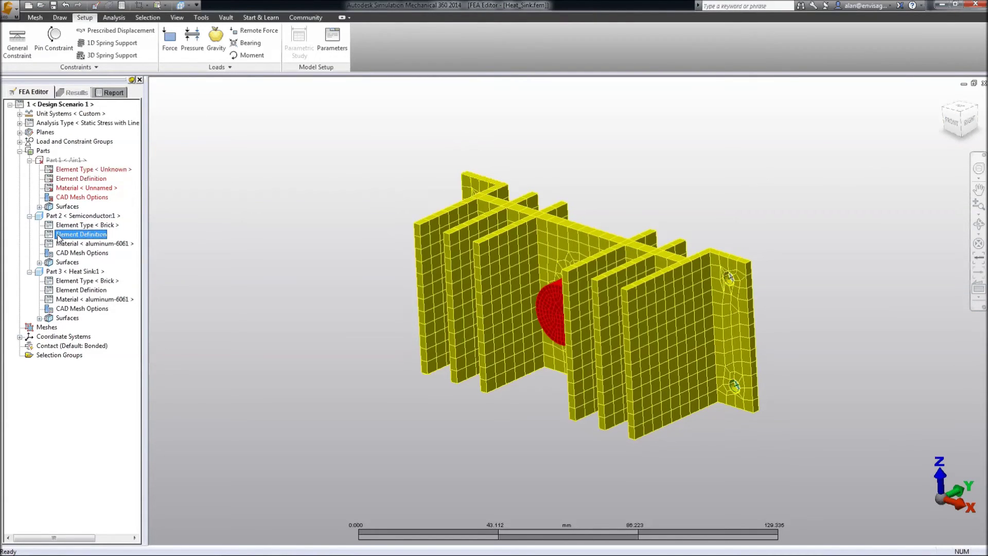
left_click(60, 291, "ctrl")
right_click(60, 292)
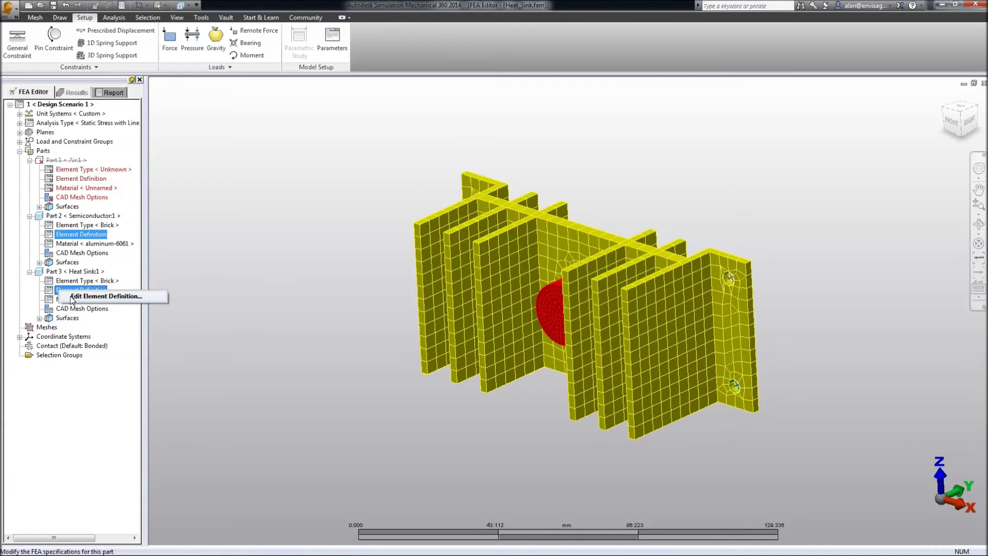
left_click(103, 298)
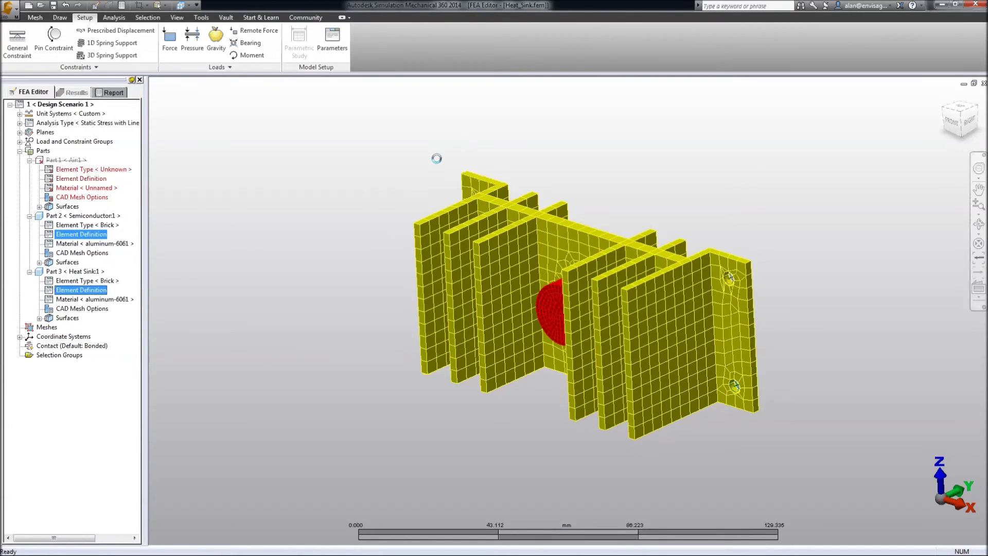
left_click(392, 183)
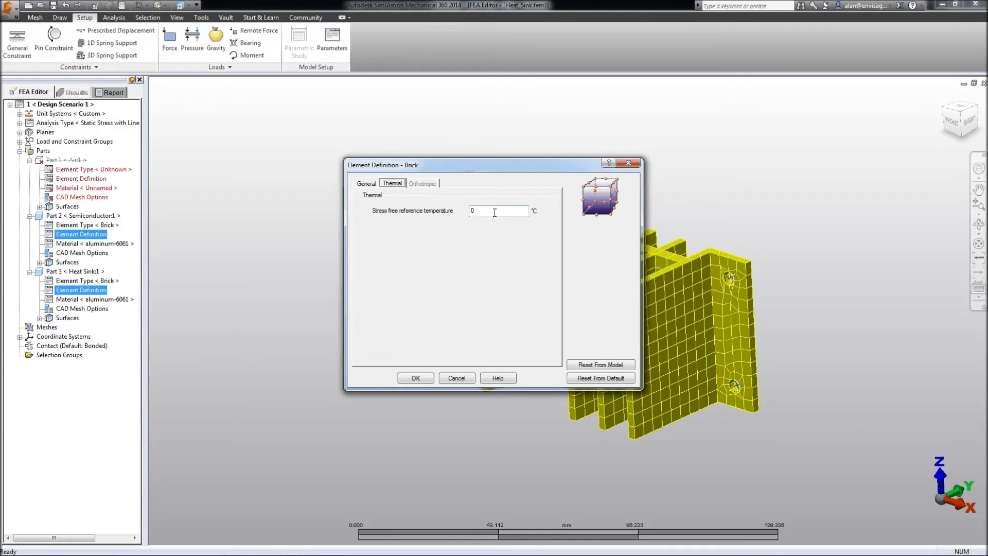
key("Tab")
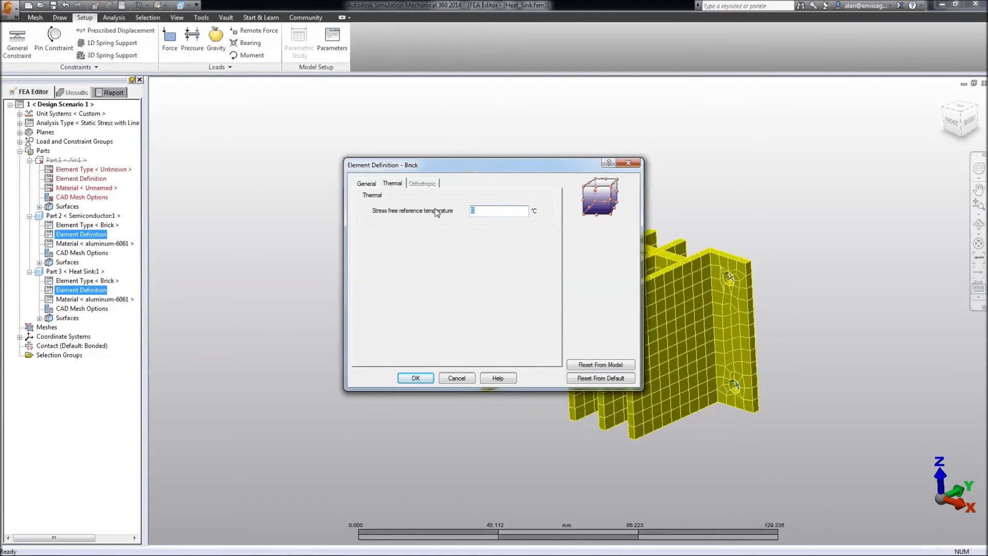
type("25")
left_click(415, 378)
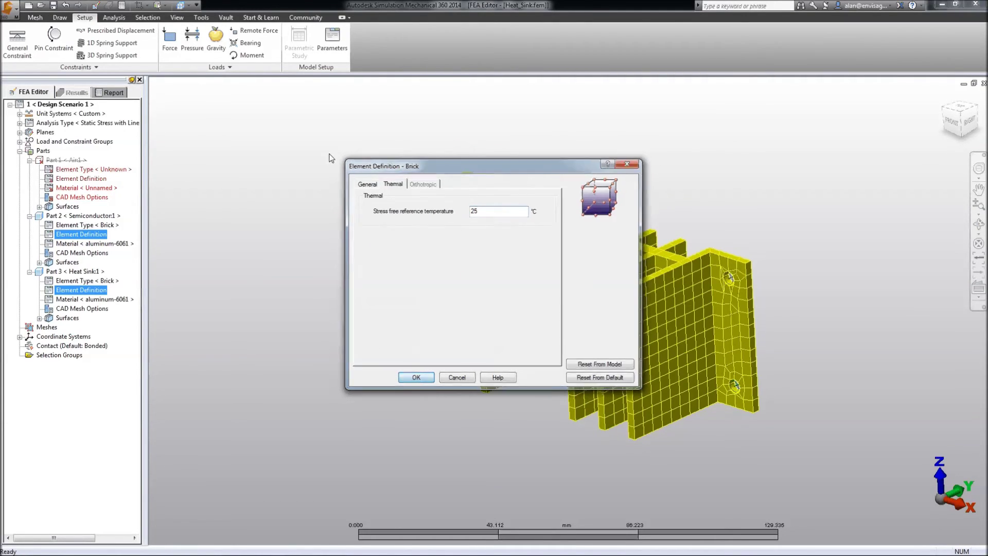
left_click(90, 124)
In Analysis Parameters, source temperatures from the Simulation CFD file Heat_Sink.cfdst and confirm
left_click(332, 41)
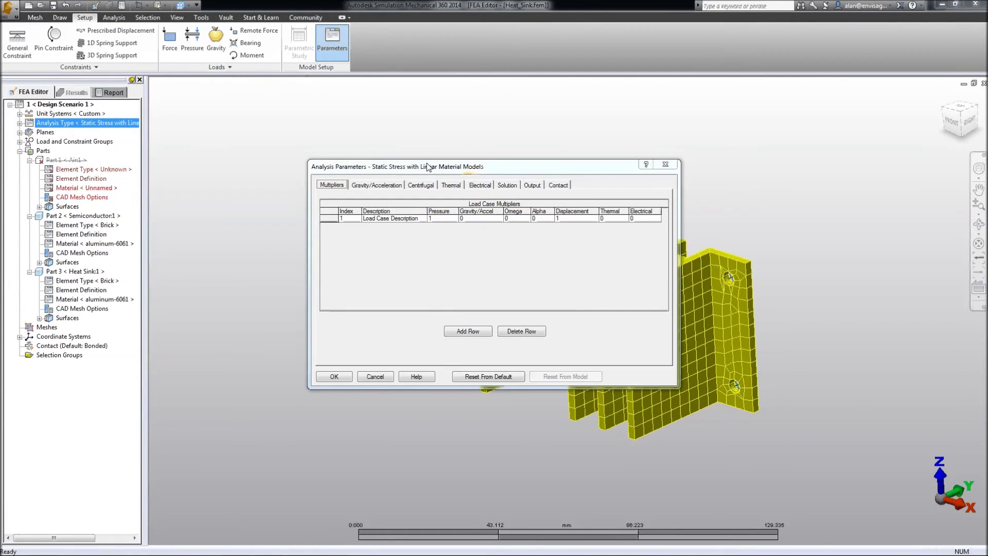
left_click_drag(481, 128, 482, 129)
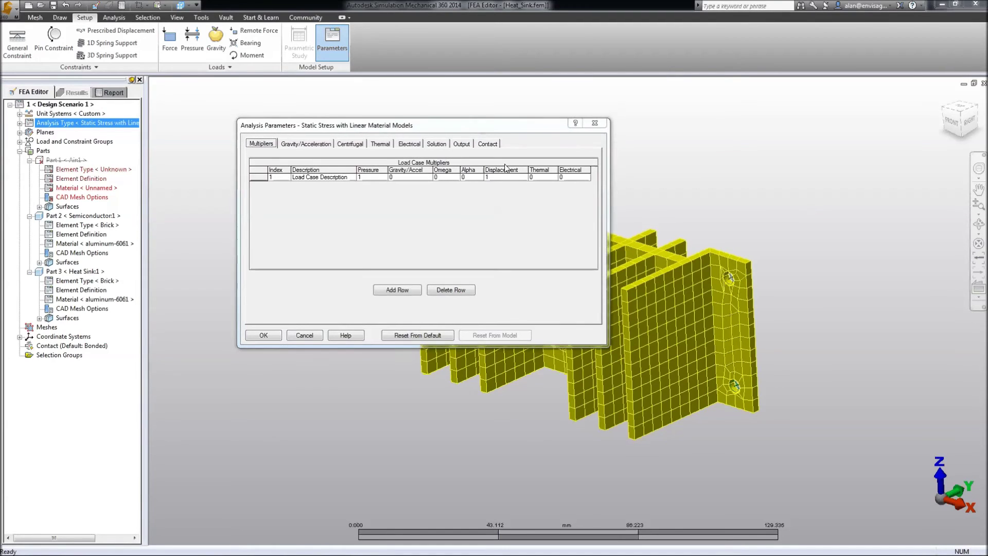
left_click(535, 177)
left_click(380, 144)
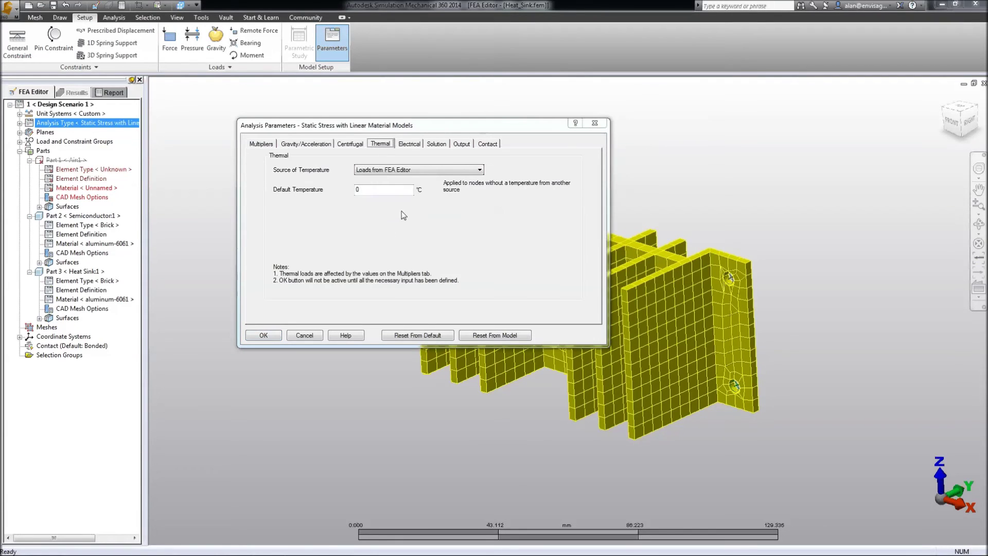
left_click(470, 171)
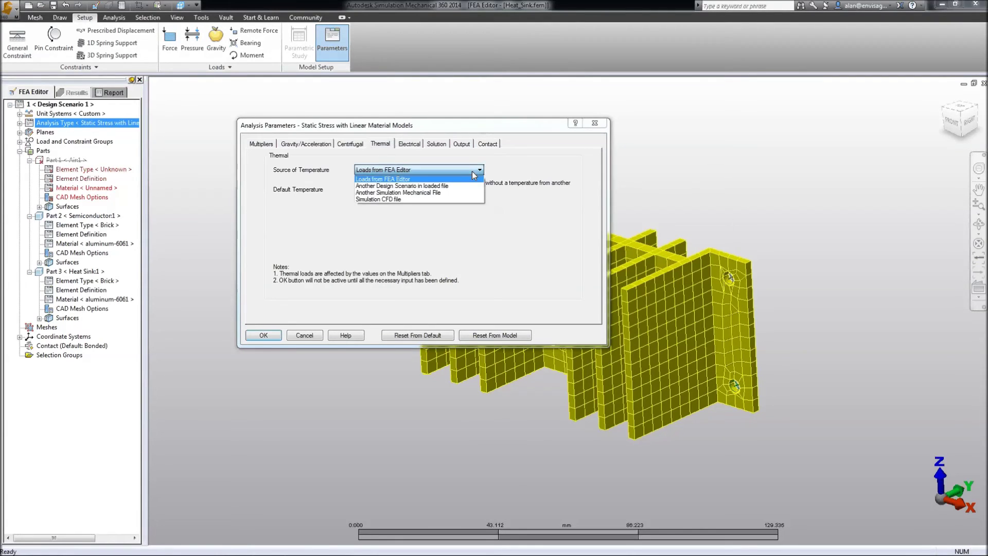
left_click(376, 199)
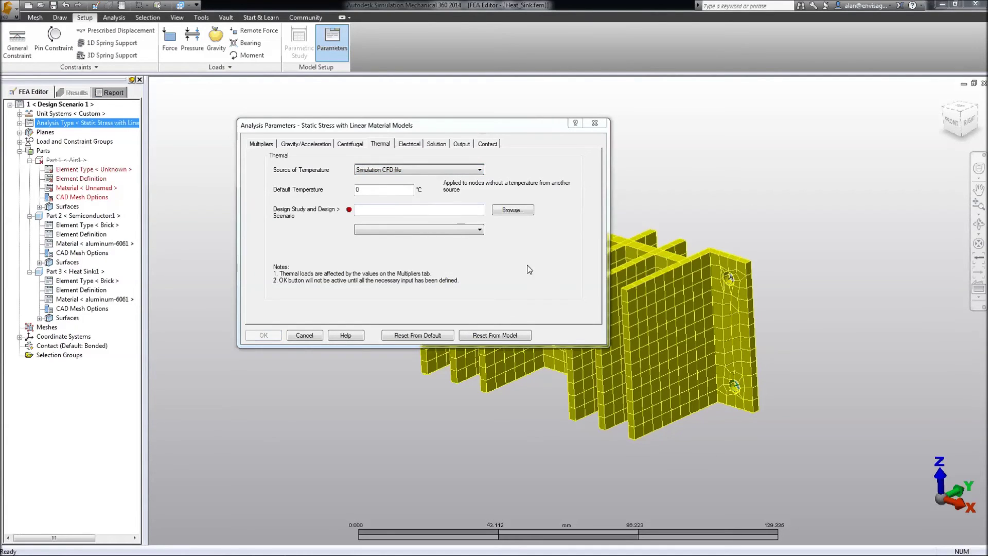
left_click(510, 211)
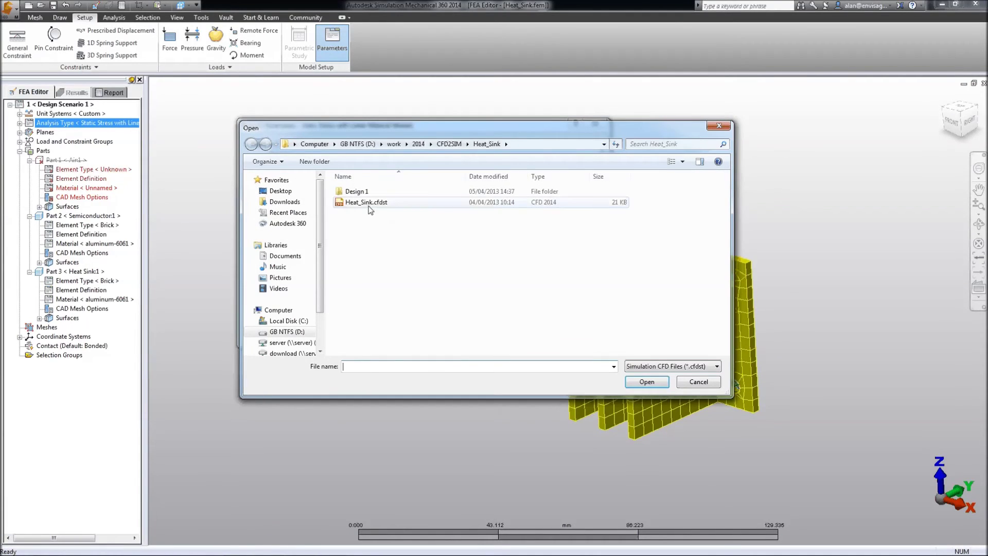
left_click(368, 205)
left_click(647, 382)
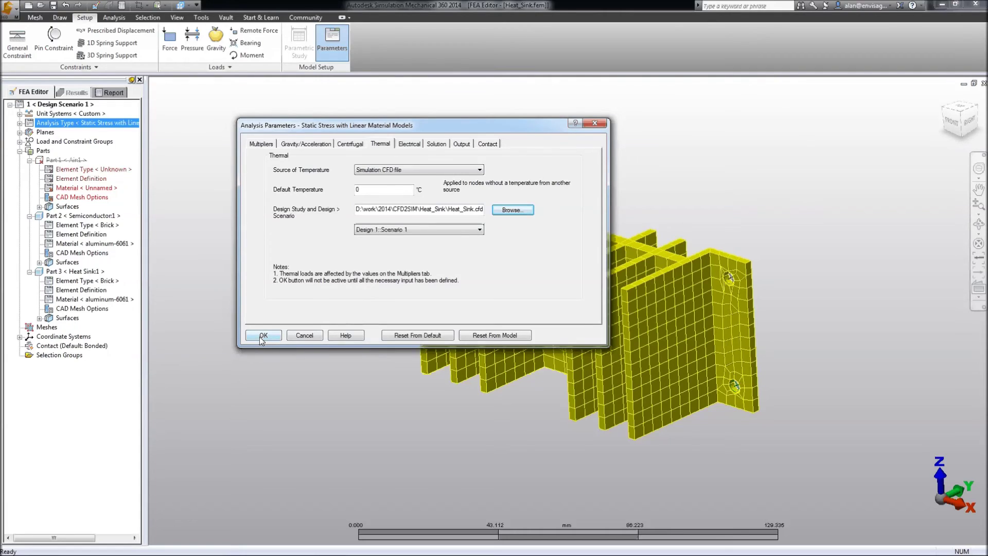
key("Return")
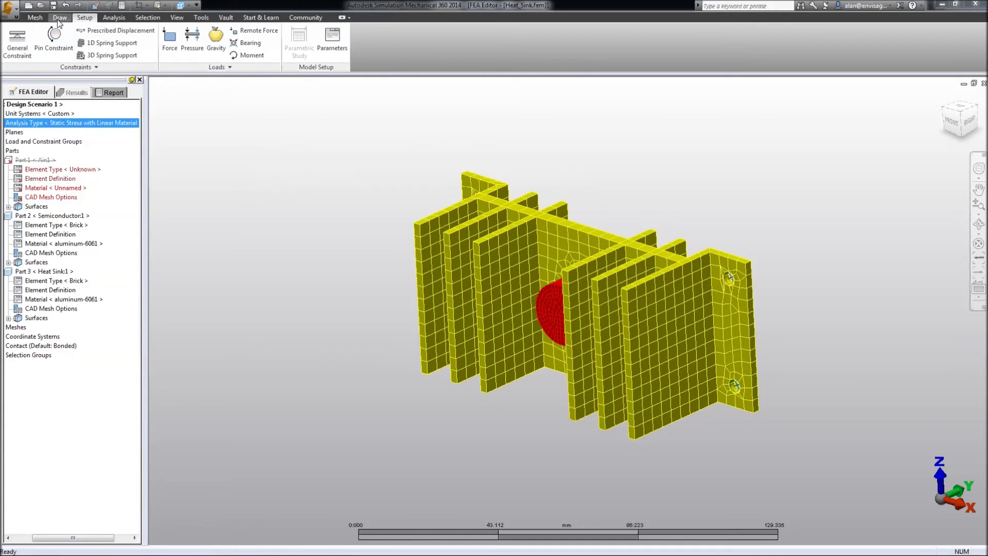
Run the static stress simulation and close the Job Manager once it finishes
left_click(114, 17)
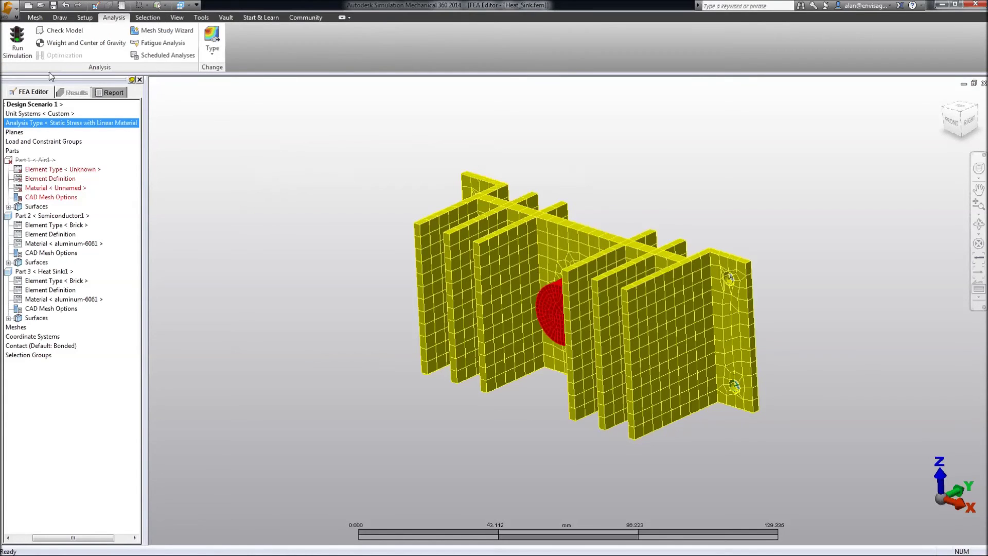
left_click(16, 39)
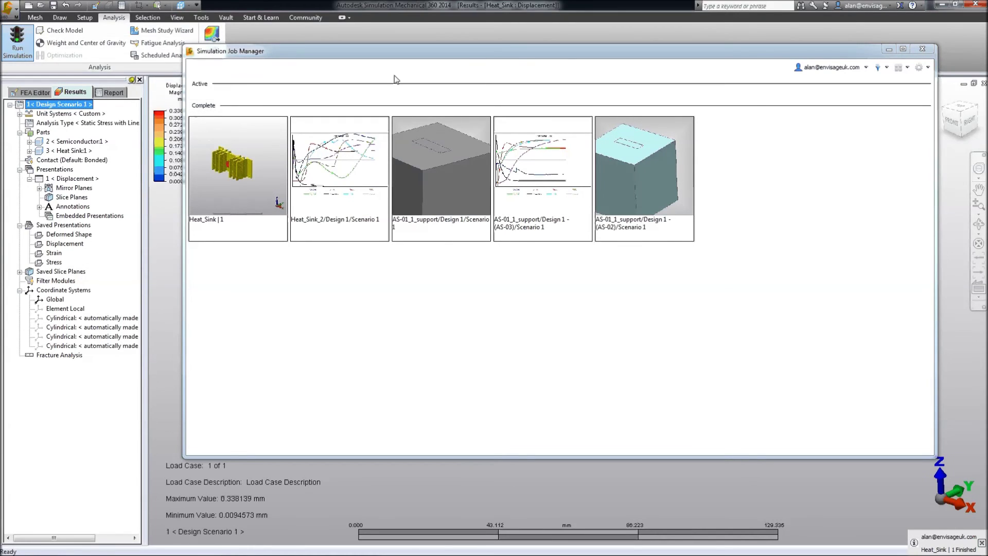
left_click(893, 50)
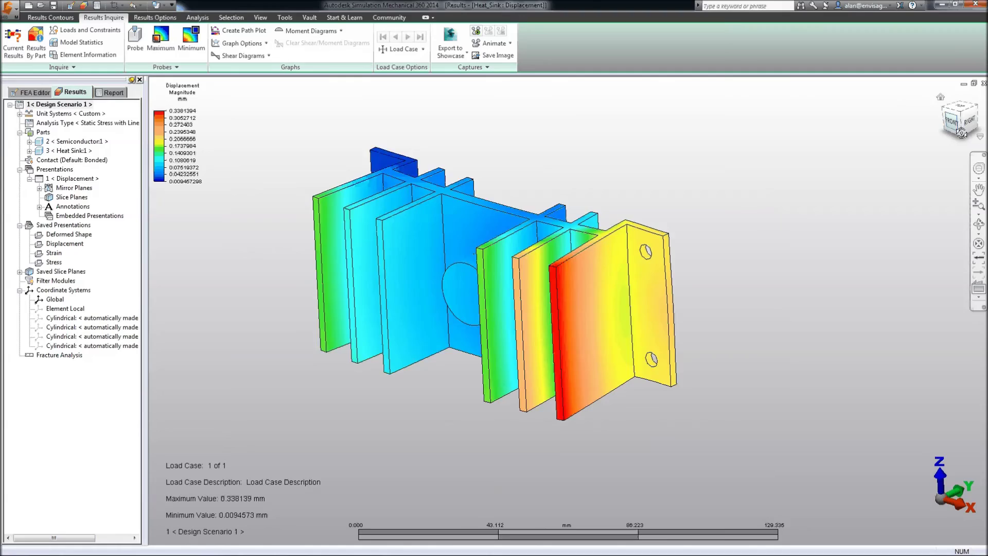
Orbit and pan the heat sink and view the von Mises stress contour
mouse_move(960, 121)
left_mouse_down()
mouse_move(956, 138)
mouse_move(958, 126)
left_mouse_up()
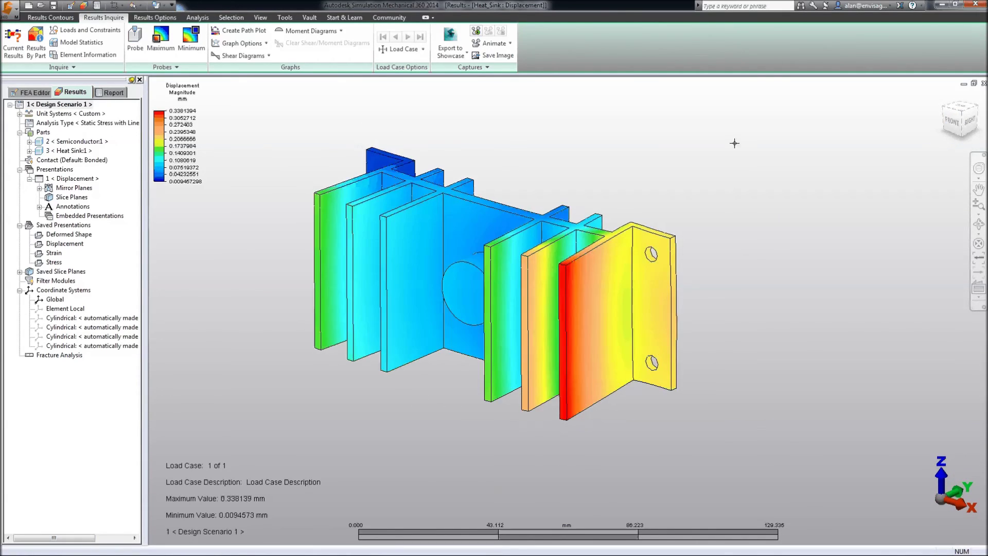
middle_click_drag(690, 135, 640, 132)
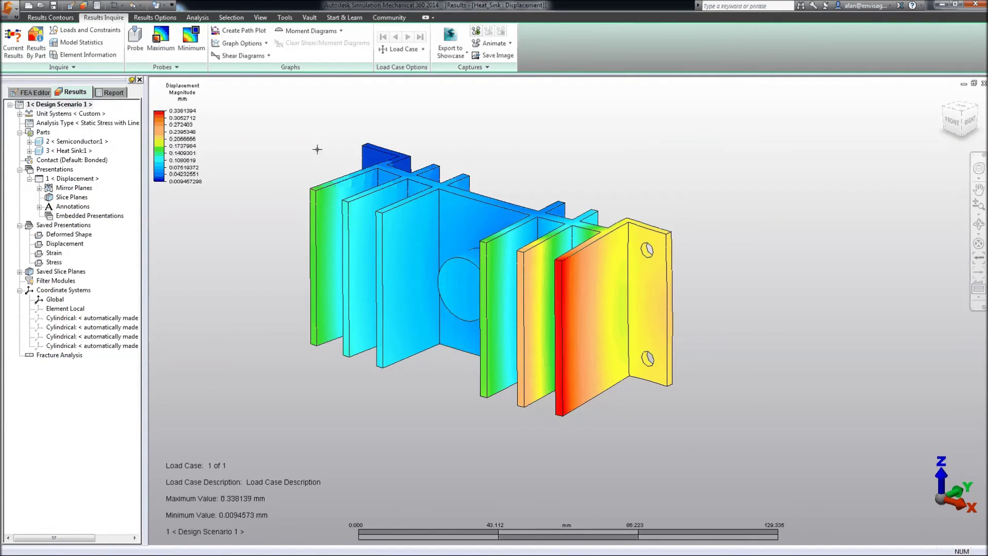
middle_click_drag(326, 146, 180, 88)
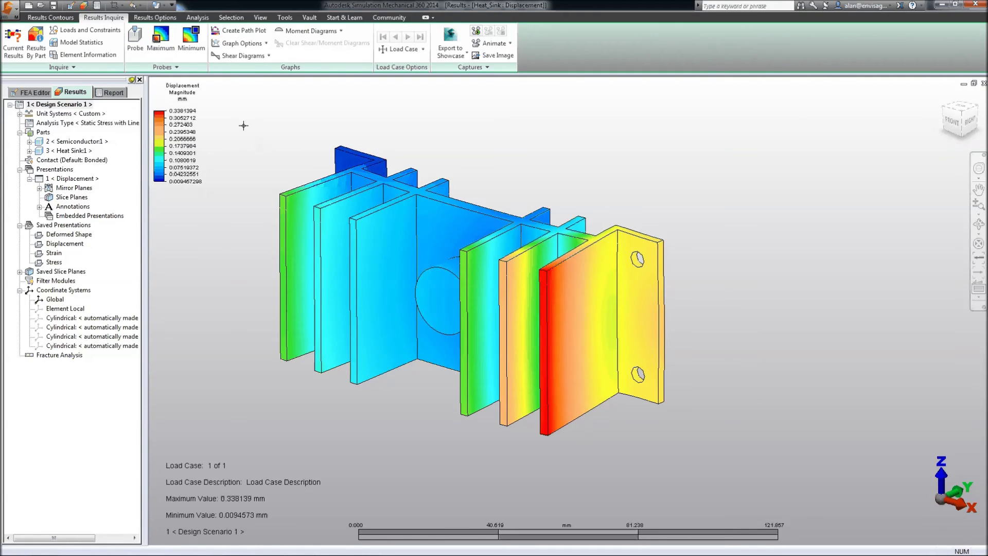
left_click(52, 17)
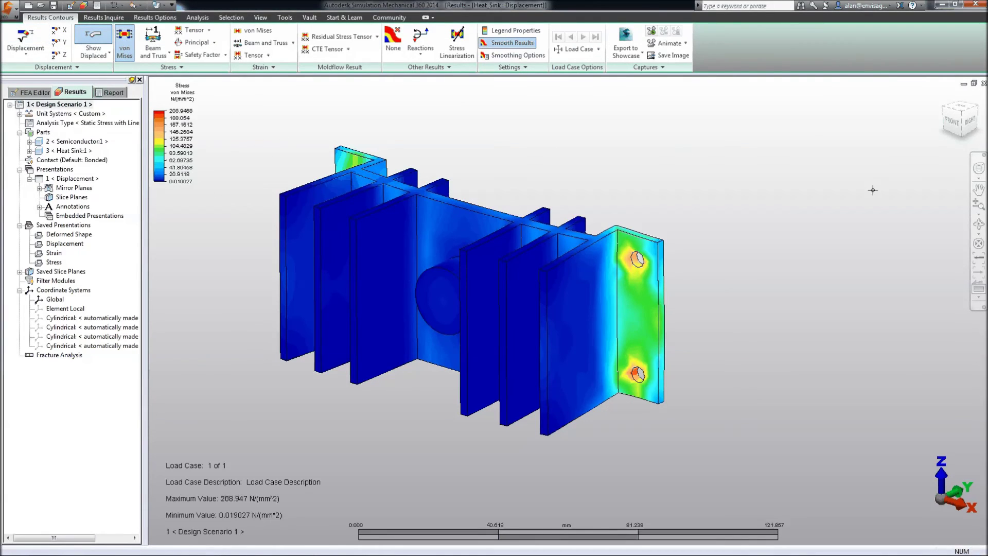
left_click_drag(961, 123, 984, 132)
middle_click_drag(663, 166, 679, 163)
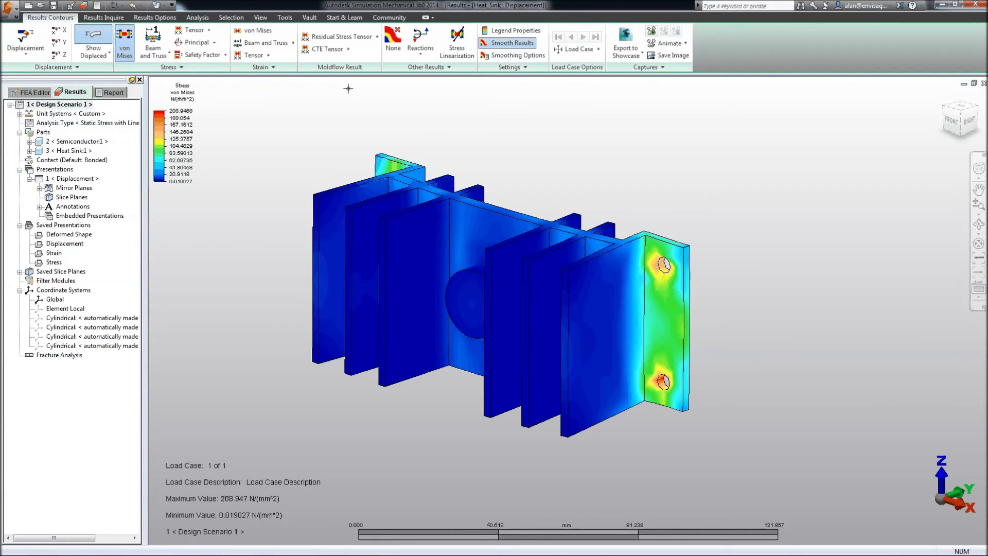
Switch back to displacement magnitude, then show the nodal temperature contour (79.6848–81.266 °C)
left_click(102, 44)
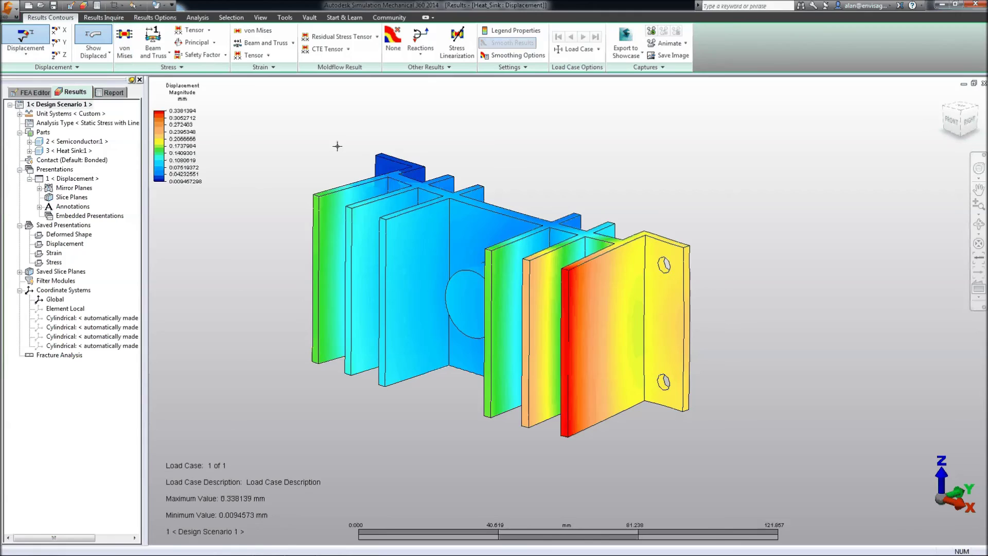
left_click(99, 51)
middle_click_drag(339, 137, 343, 143)
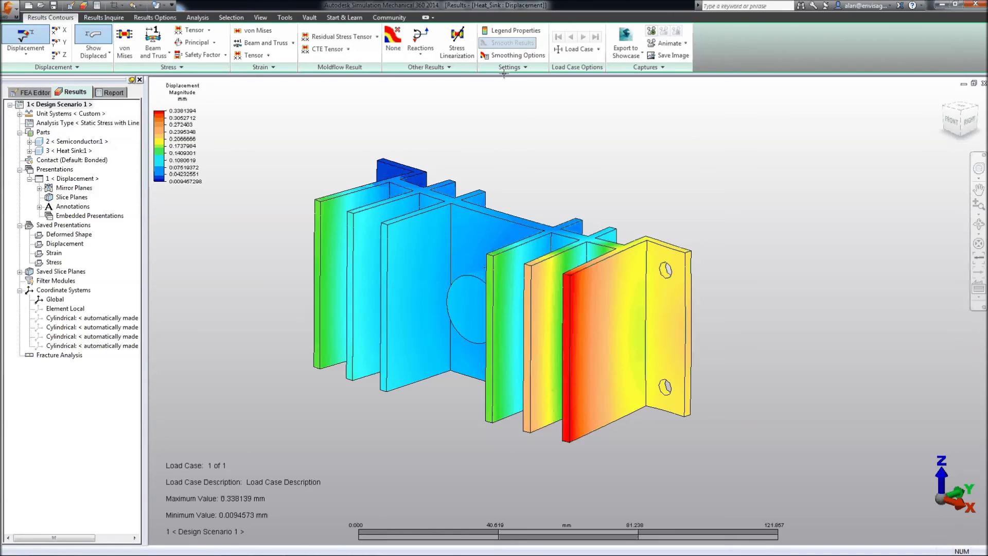
left_click(448, 69)
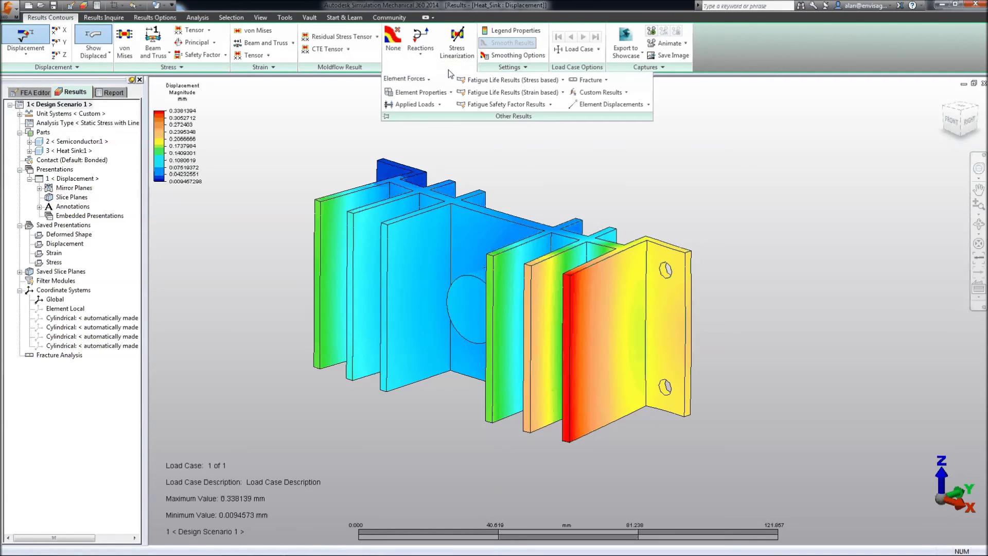
left_click(440, 105)
left_click(419, 124)
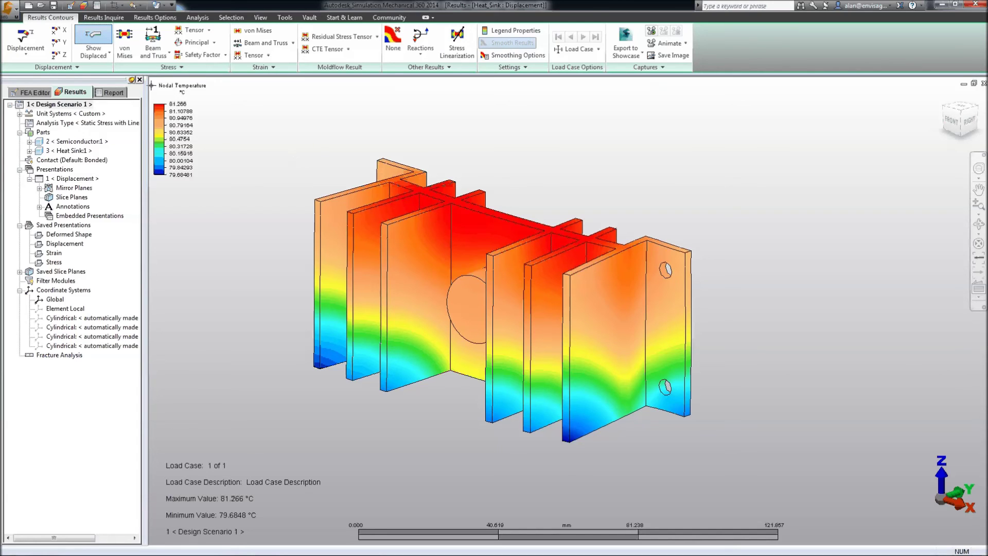
List the minimum and maximum temperature for each part with Results By Part
key("ctrl+Tab")
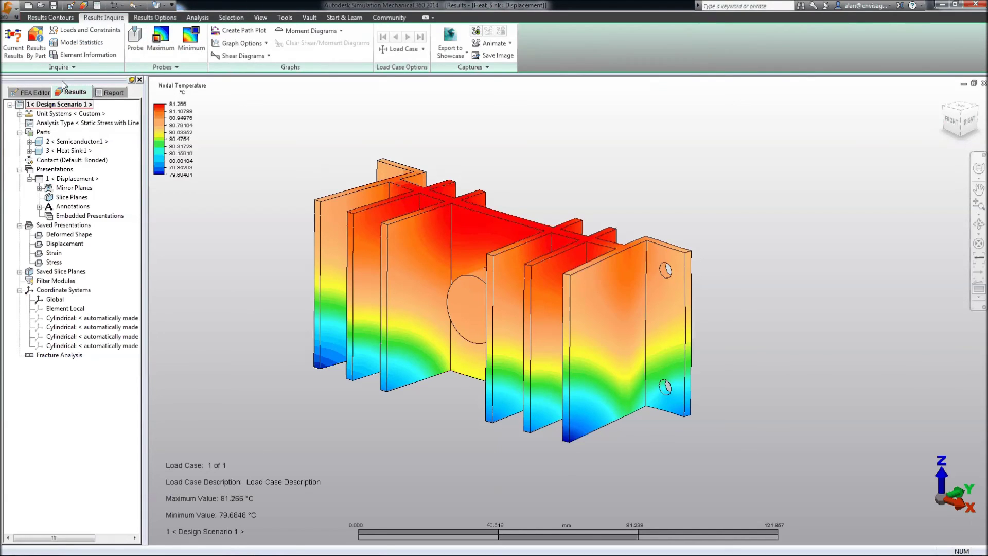
left_click(36, 43)
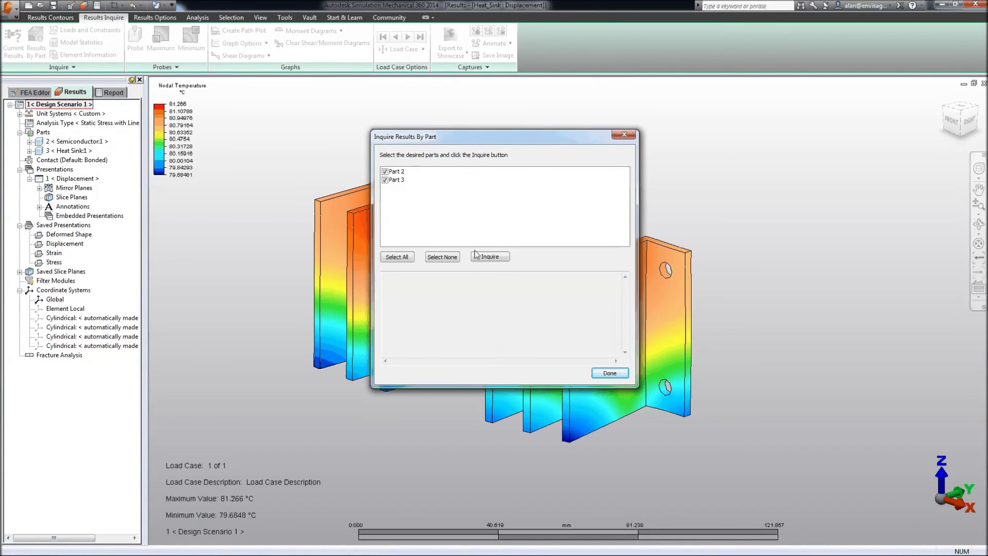
left_click(489, 256)
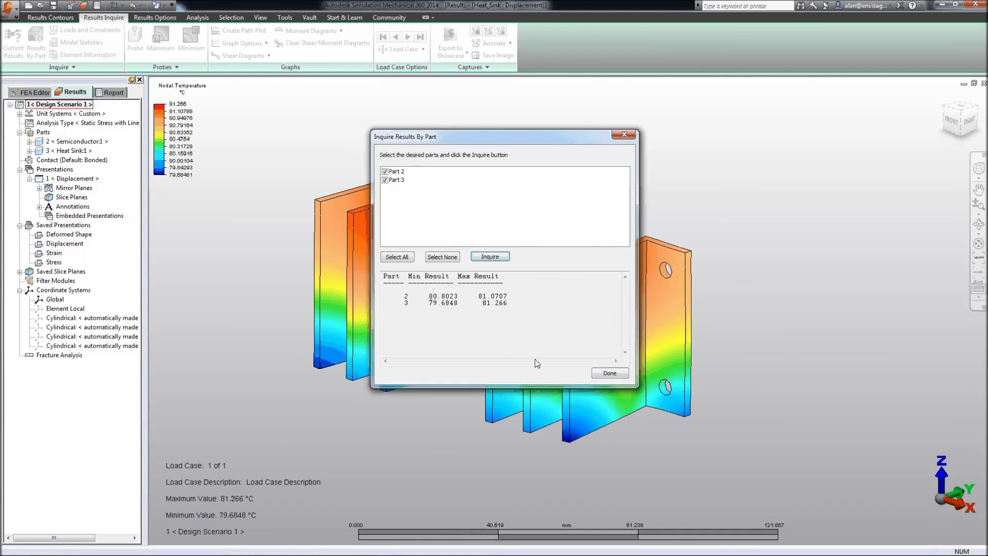
left_click(602, 374)
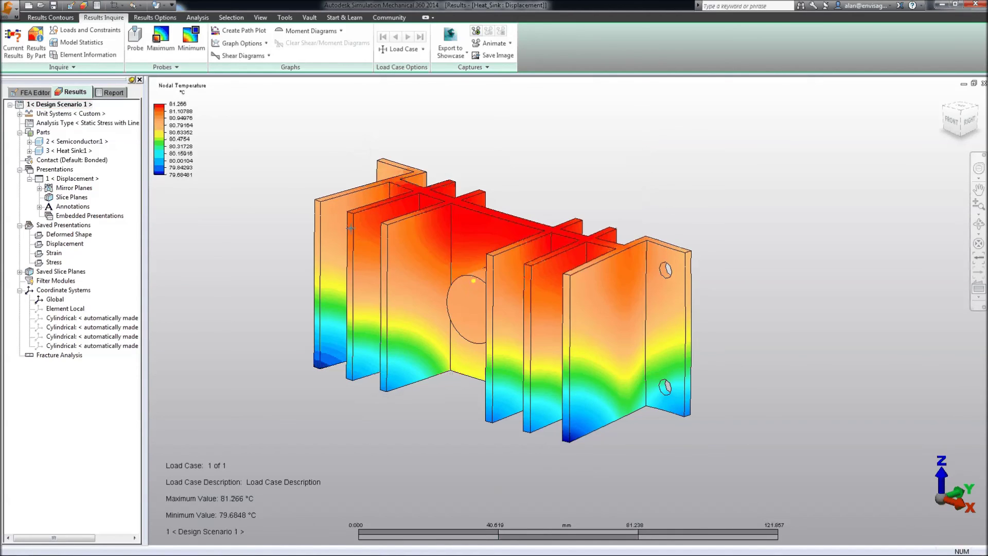
Switch to von Mises stress and list each part's minimum and maximum stress
left_click(50, 18)
left_click(125, 40)
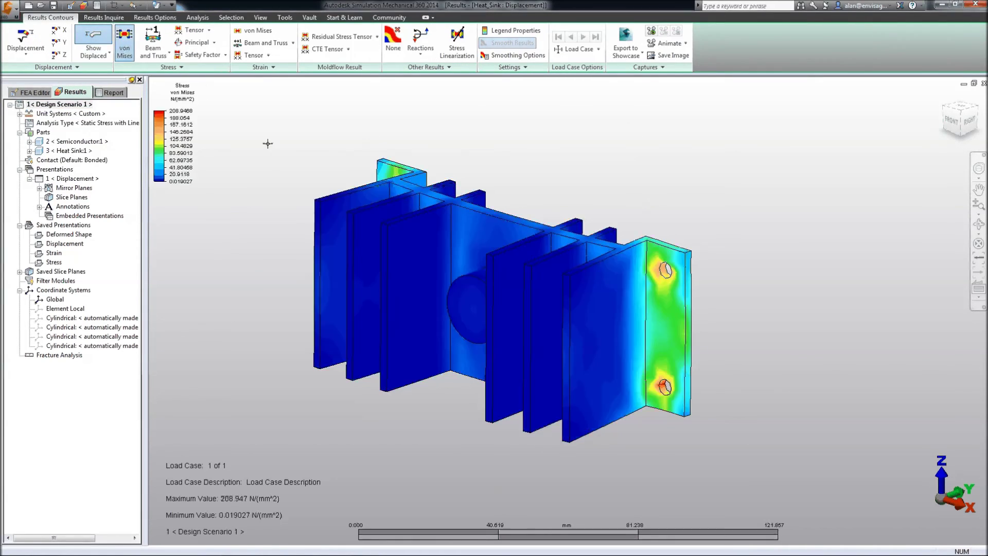
left_click(103, 18)
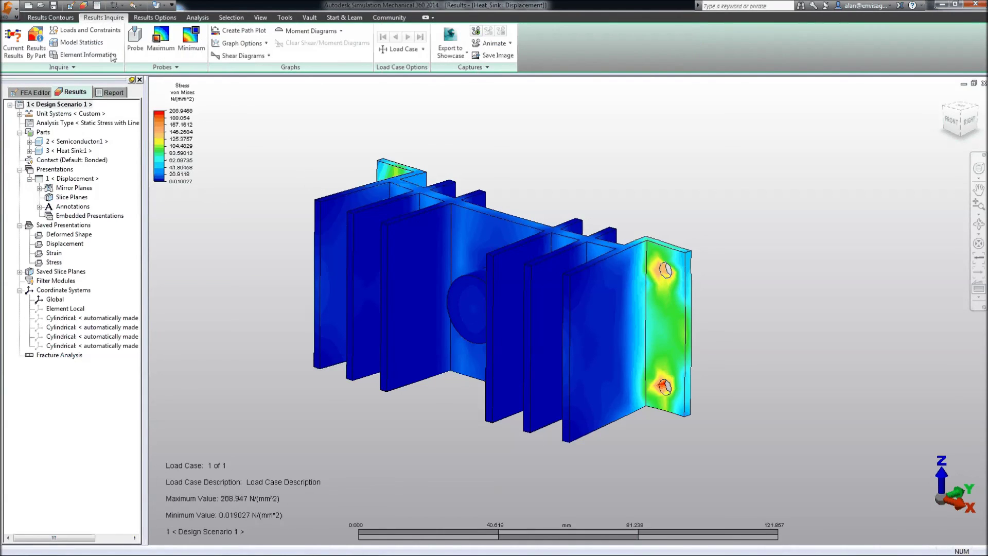
left_click(36, 48)
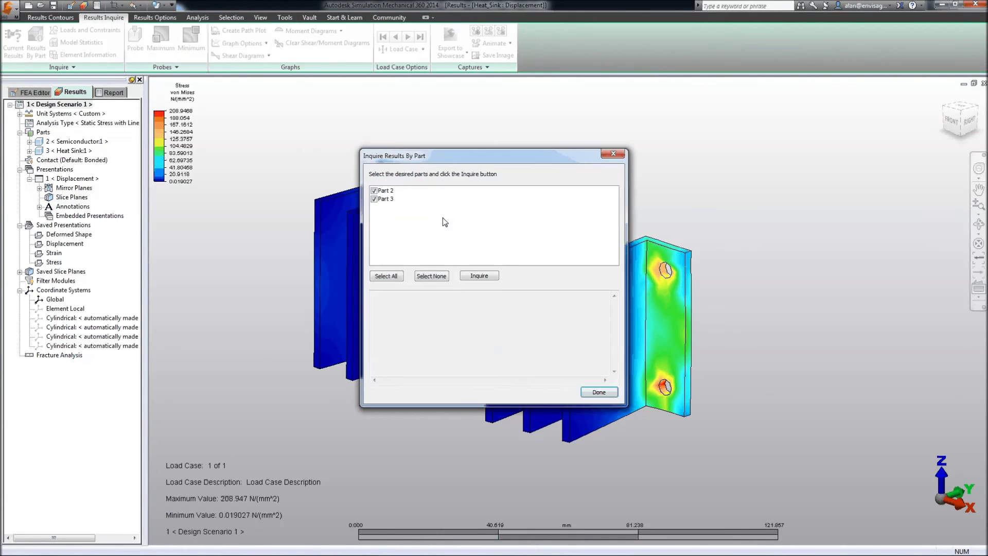
left_click(478, 275)
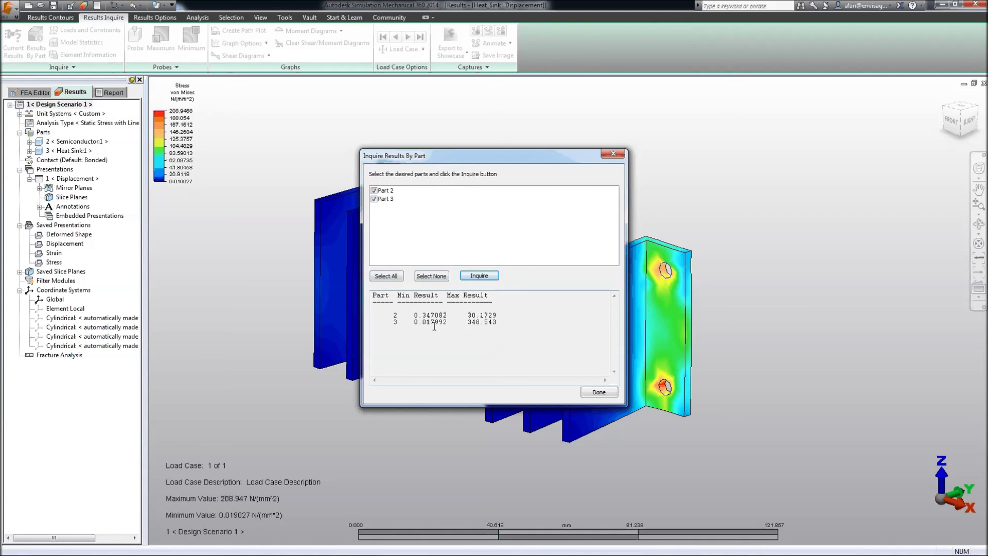
left_click(596, 394)
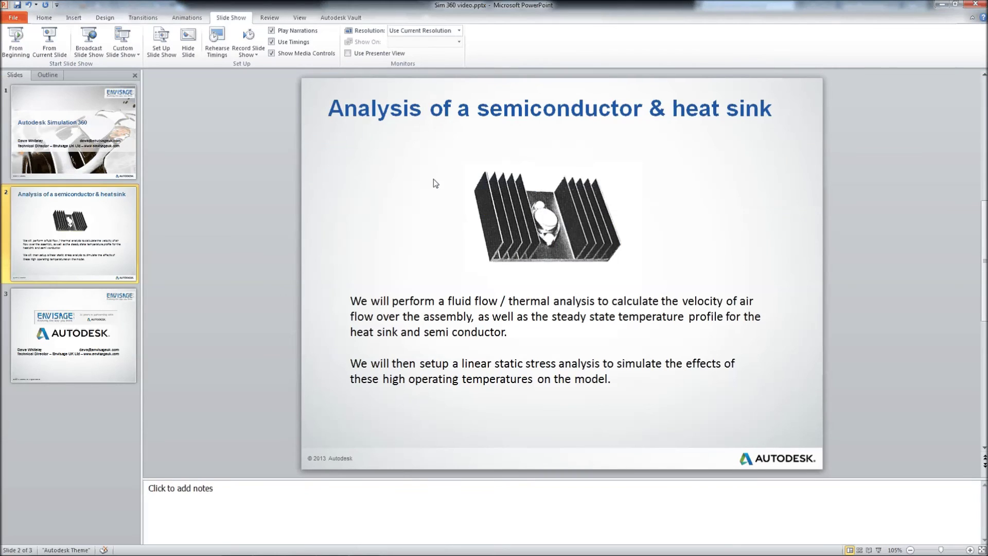
Scroll down to slide 3, the closing Envisage and Autodesk partnership slide
scroll(403, 193, "down", 2)
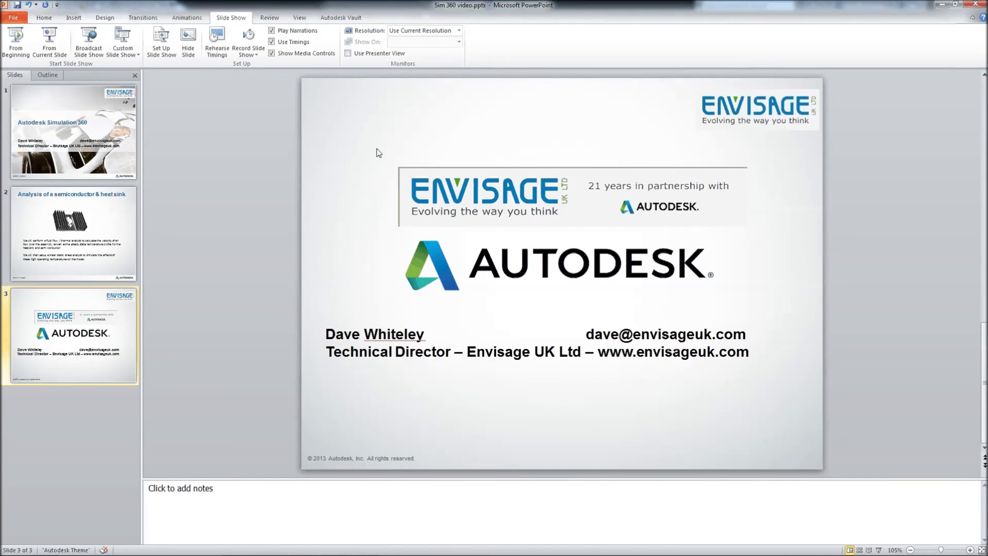